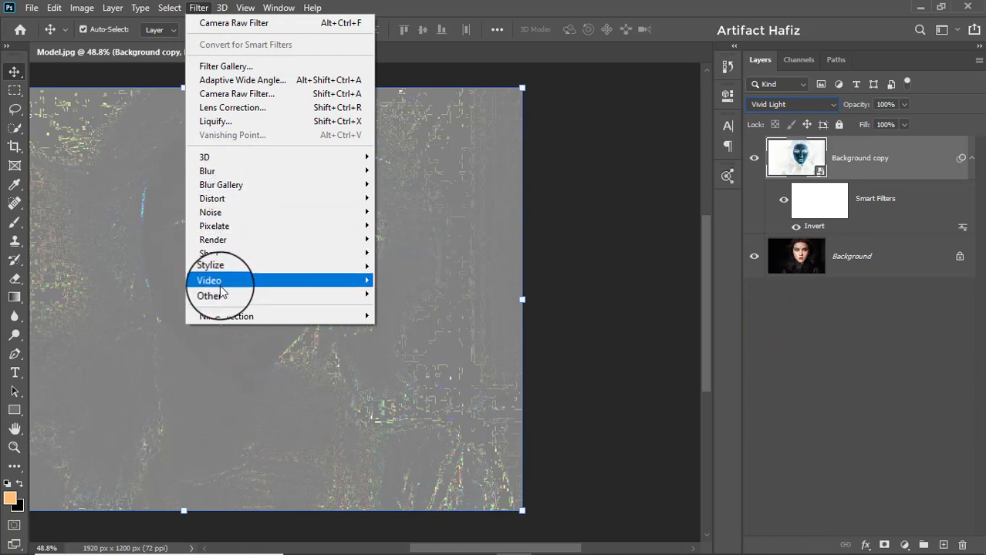
Apply a High Pass filter with a radius of 9.2 pixels to the Background copy layer
mouse_move(308, 295)
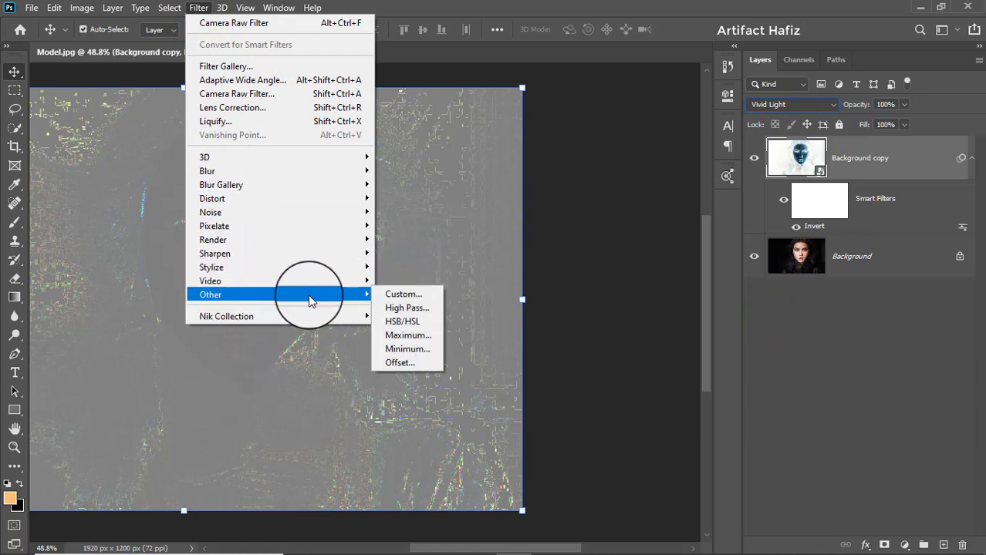
click(398, 309)
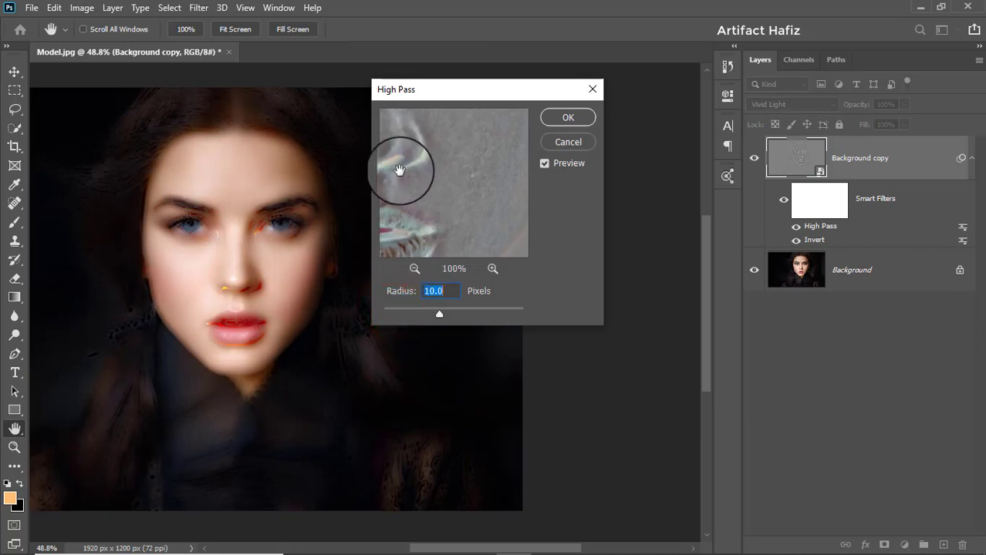
drag(439, 314, 437, 312)
click(568, 115)
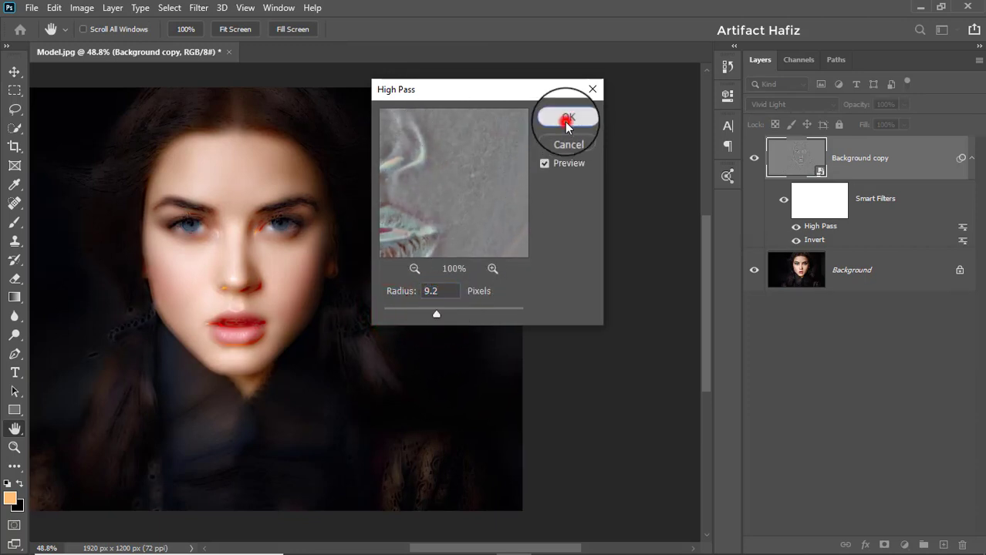
Apply a Gaussian Blur with a radius of 2.1 pixels to the Background copy layer and compare the image with that layer hidden and shown
key(v)
scroll(214, 258, up, 3)
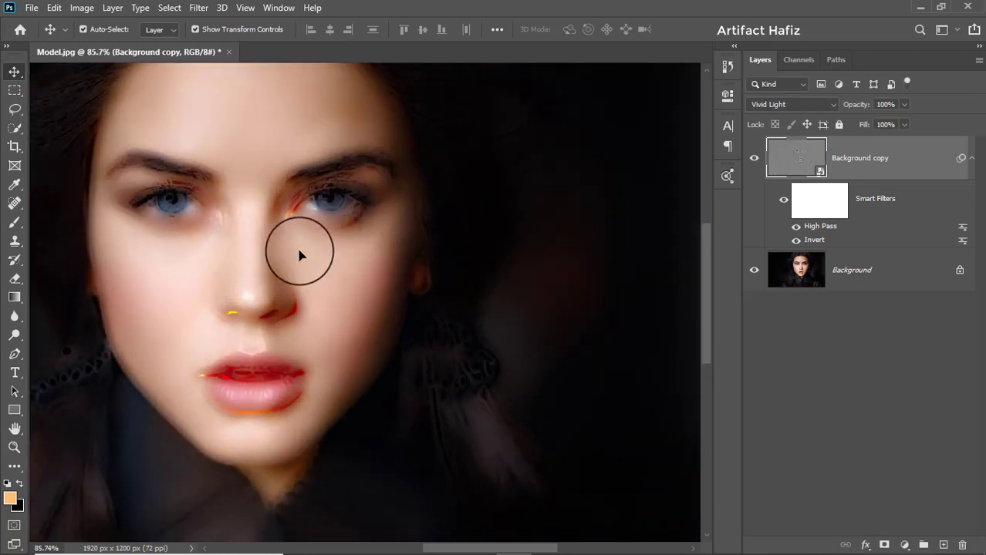
click(200, 8)
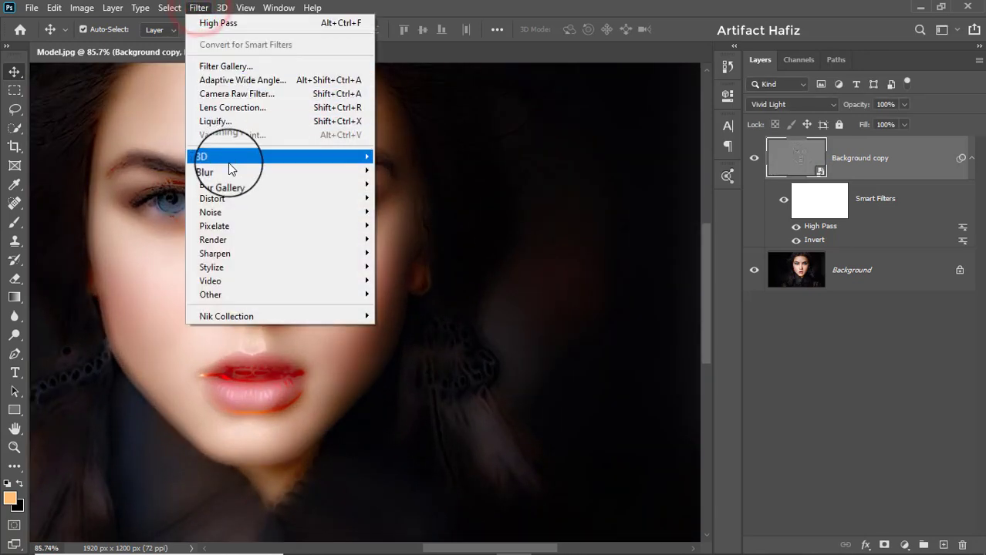
mouse_move(247, 172)
click(409, 226)
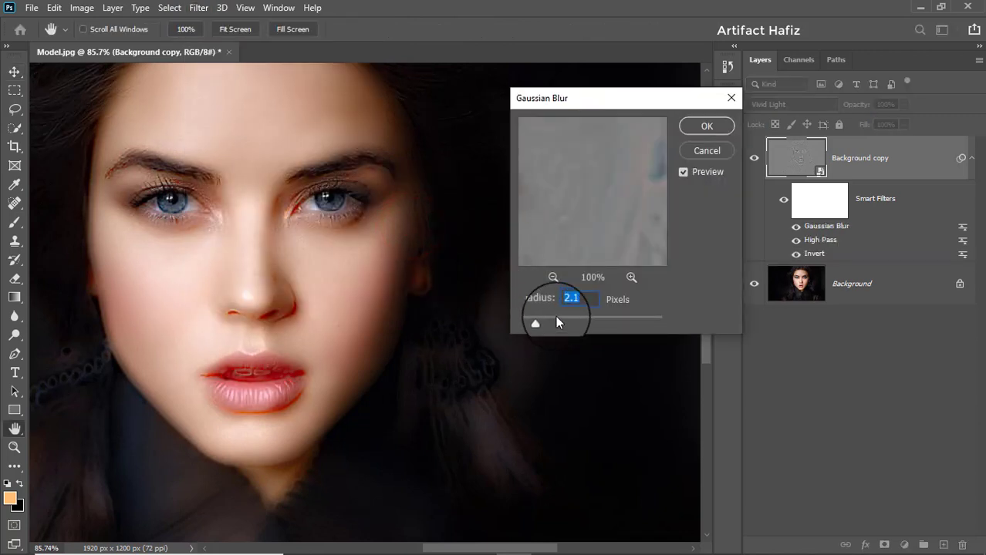
mouse_move(537, 323)
mouse_down()
mouse_move(550, 317)
mouse_move(538, 316)
mouse_up()
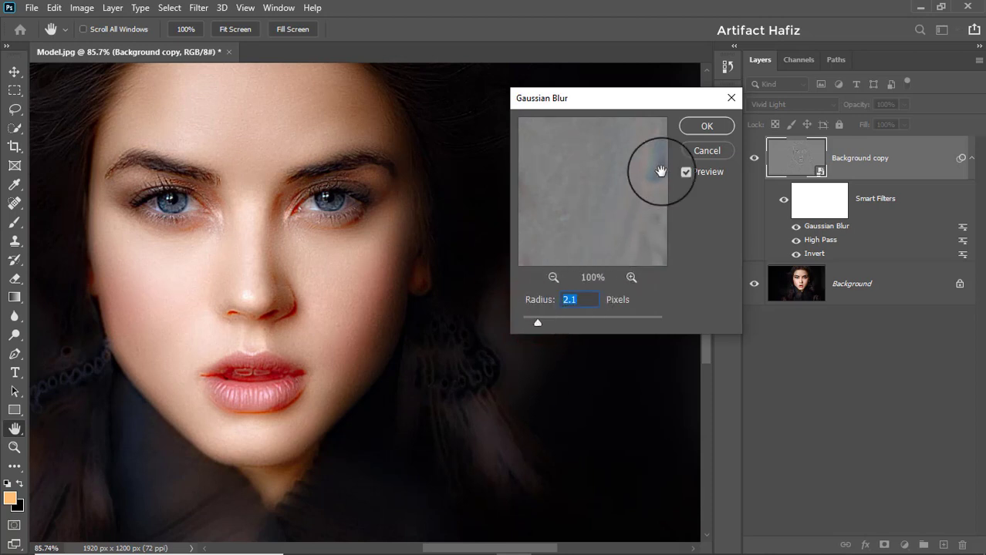
click(700, 127)
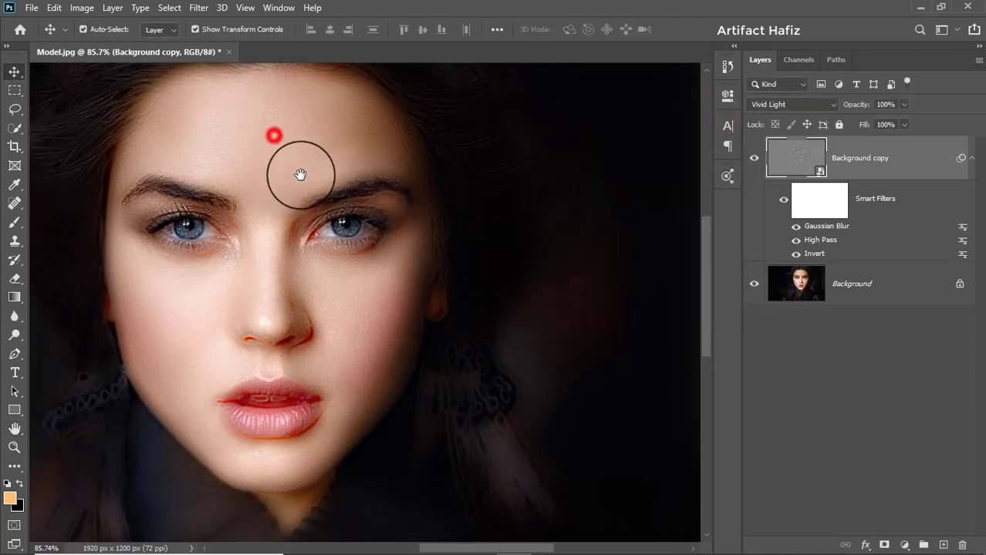
click(754, 159)
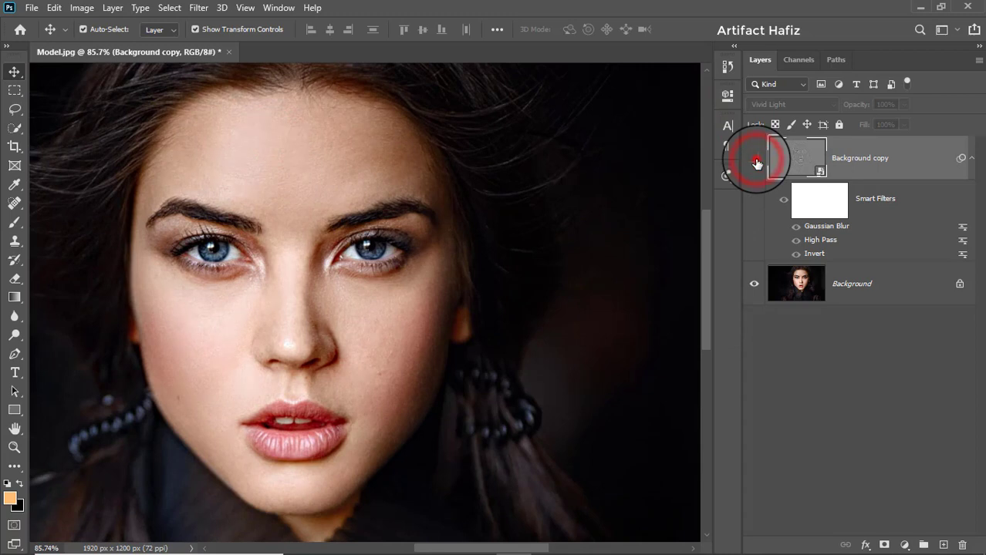
click(755, 160)
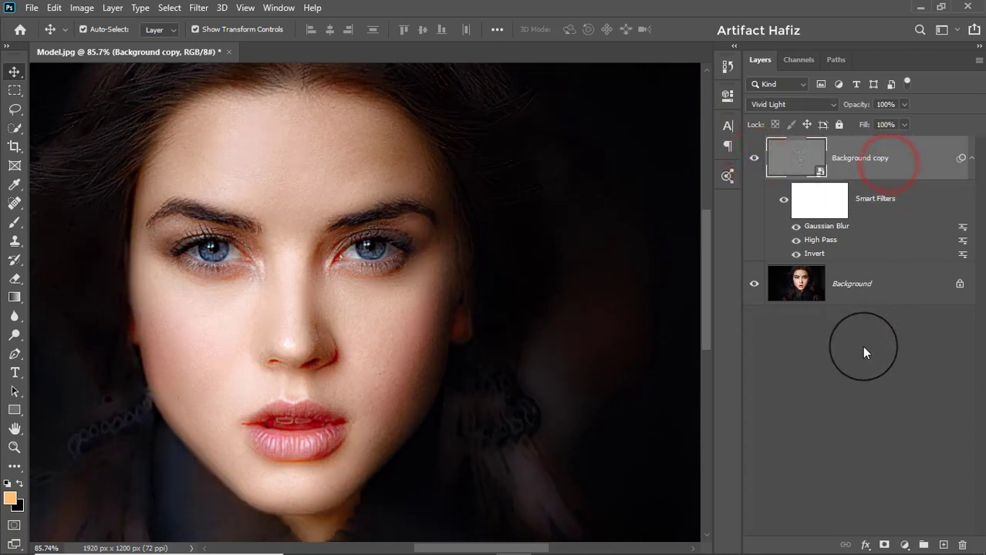
Add a layer mask to the Background copy layer and invert the mask to black
click(880, 545)
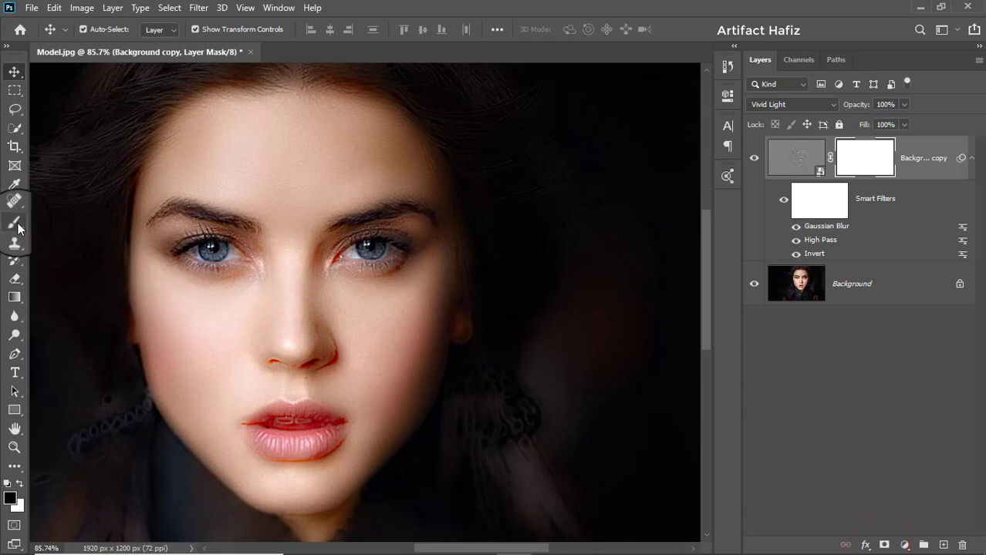
click(77, 8)
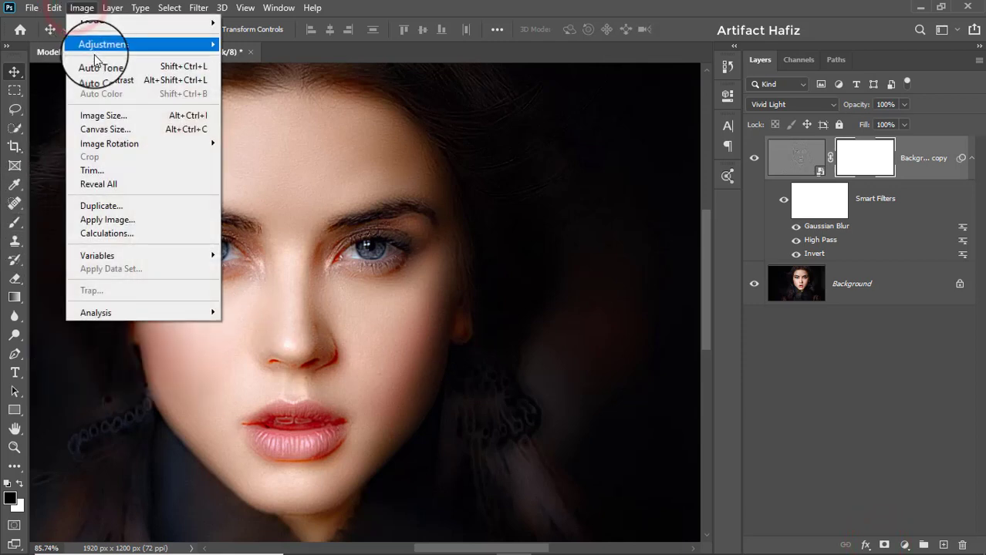
mouse_move(160, 44)
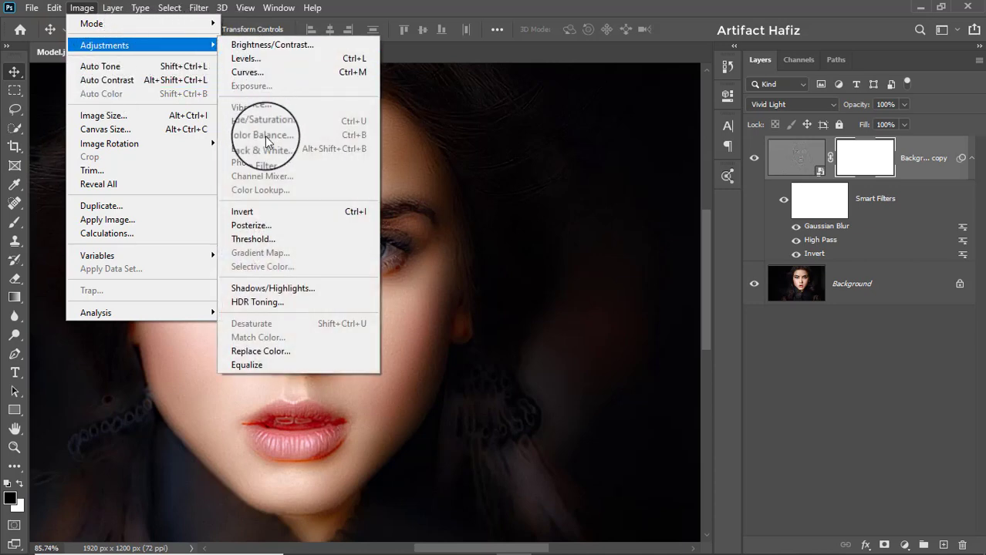
click(245, 212)
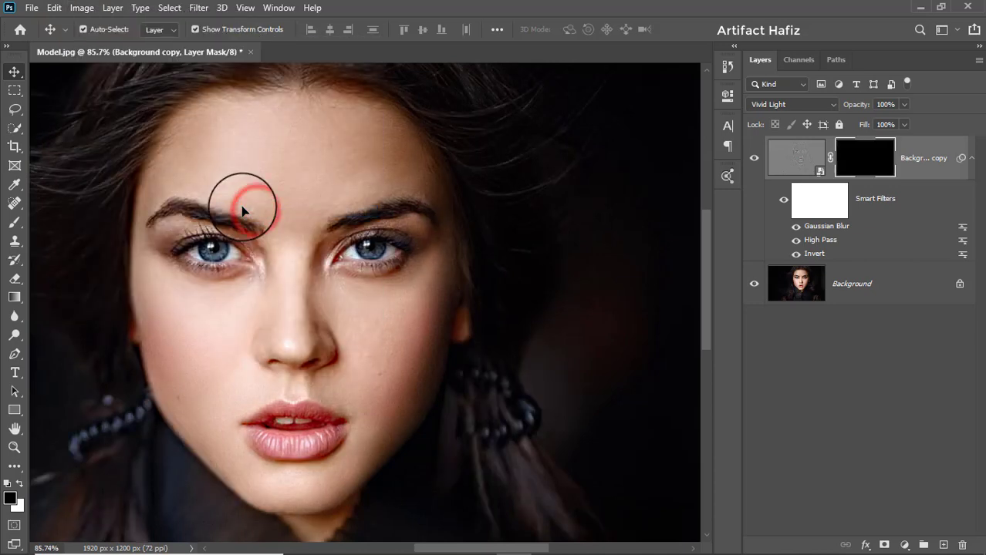
Set up a white Soft Round brush with a size of 100 px and 100% opacity
click(14, 224)
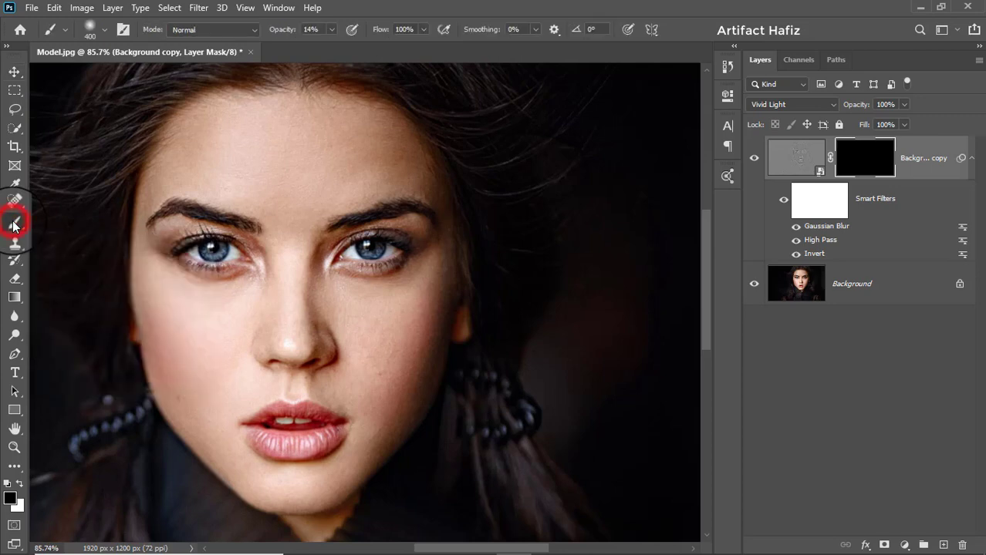
click(21, 484)
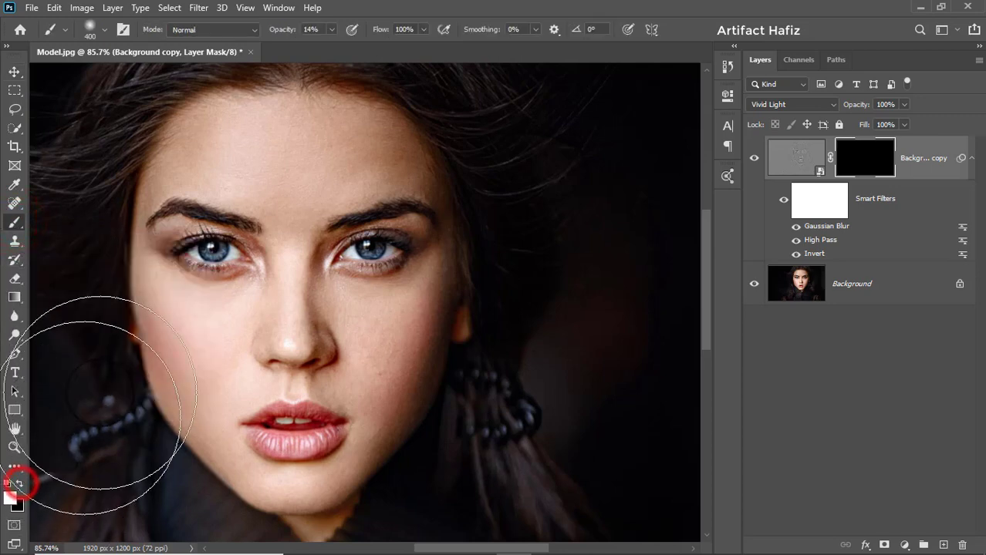
click(104, 31)
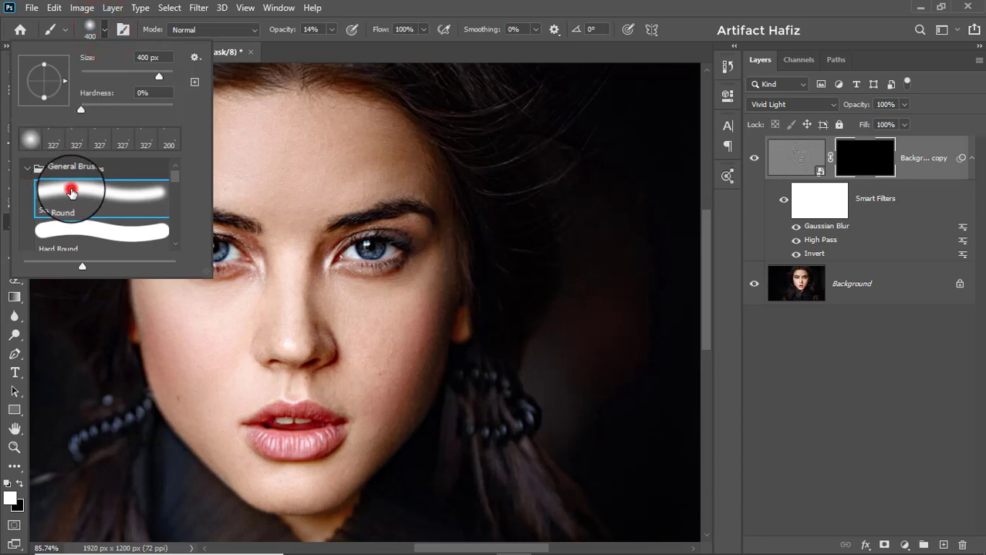
click(331, 28)
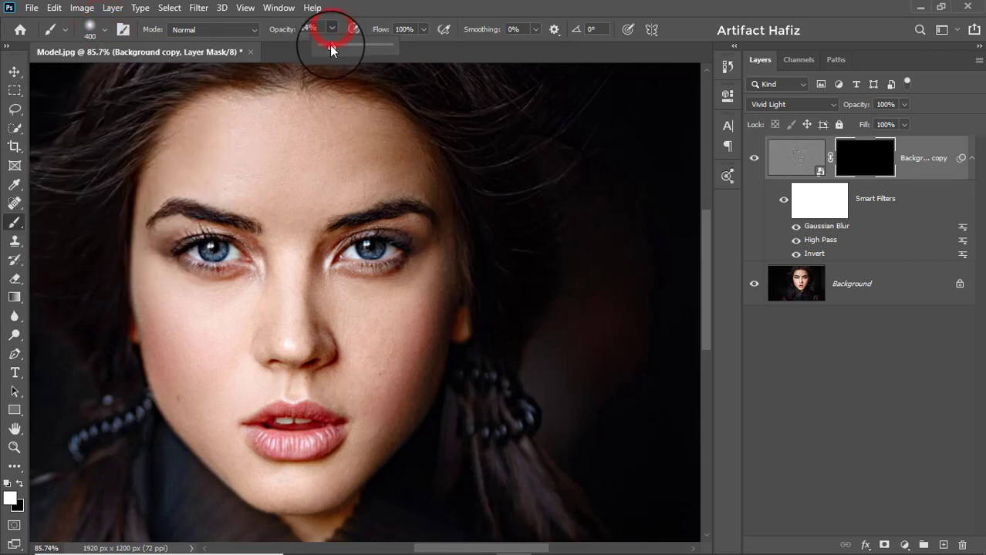
drag(329, 45, 432, 44)
key(bracketleft)
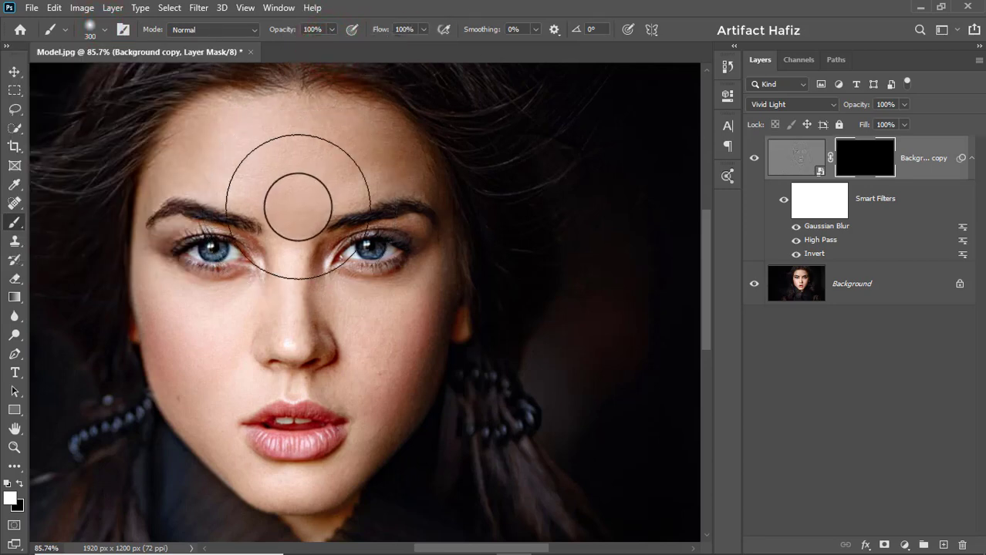
key(bracketleft)
key(bracketleft)
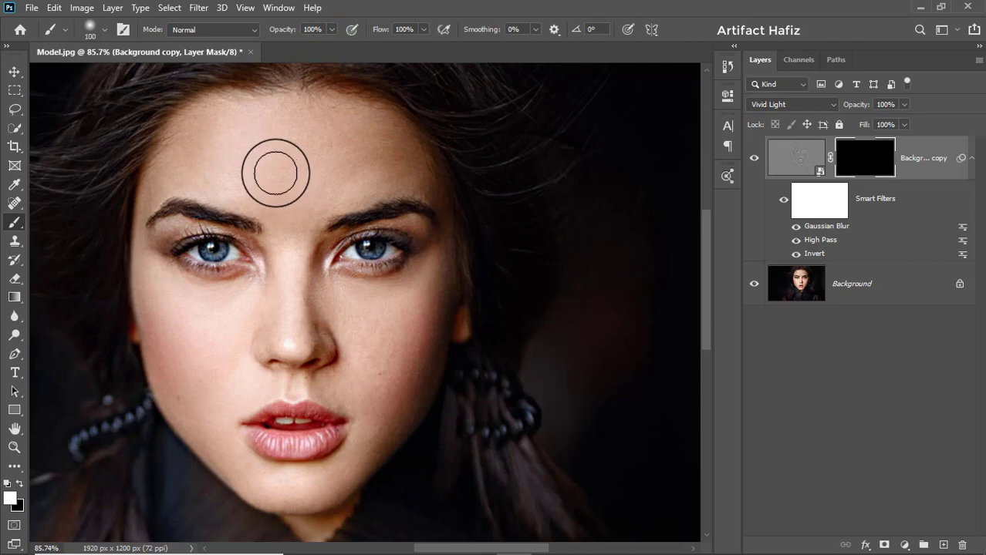
Paint white on the layer mask over the forehead, reducing the brush to 70 px for the temples and the area between the eyebrows
click(218, 137)
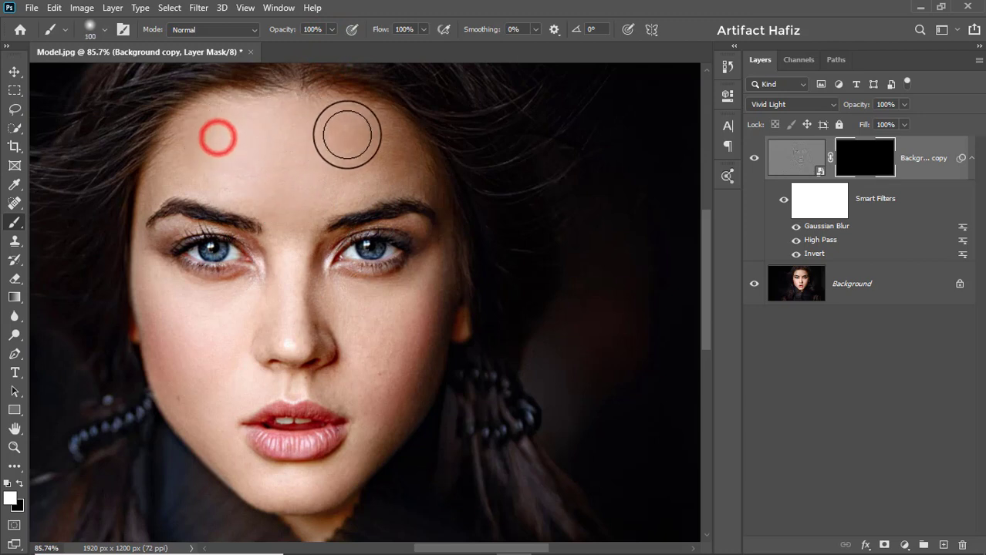
click(205, 154)
click(248, 126)
click(209, 147)
click(245, 117)
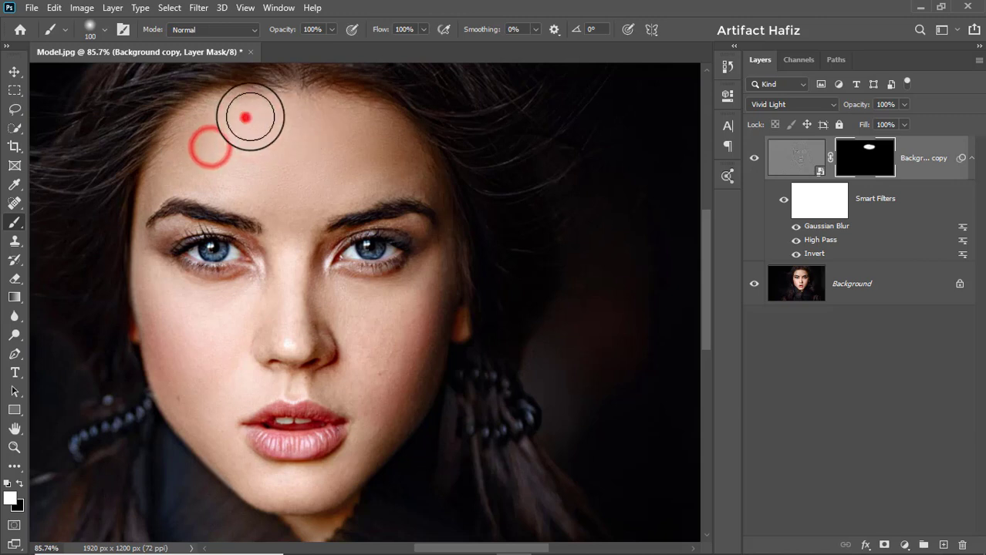
key(bracketleft)
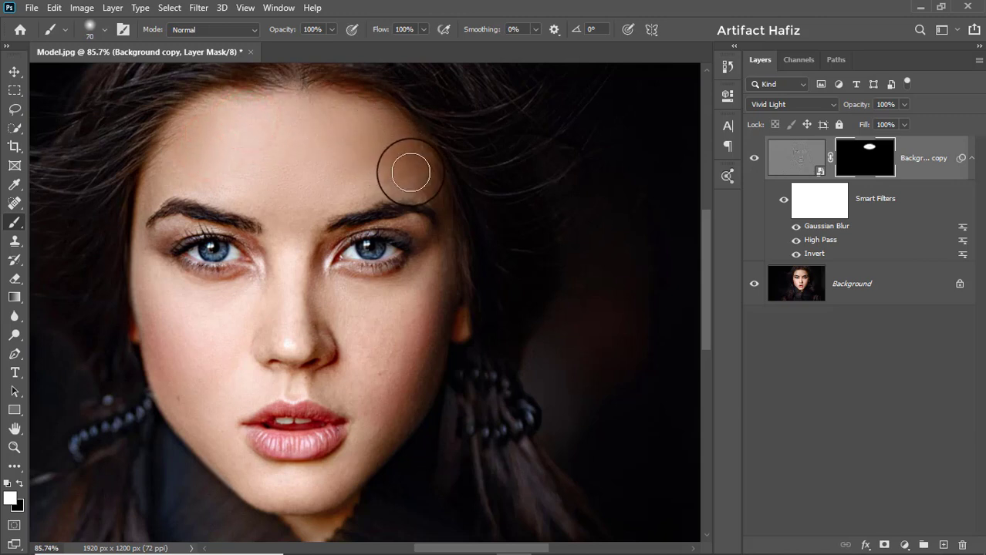
click(410, 173)
drag(281, 174, 282, 193)
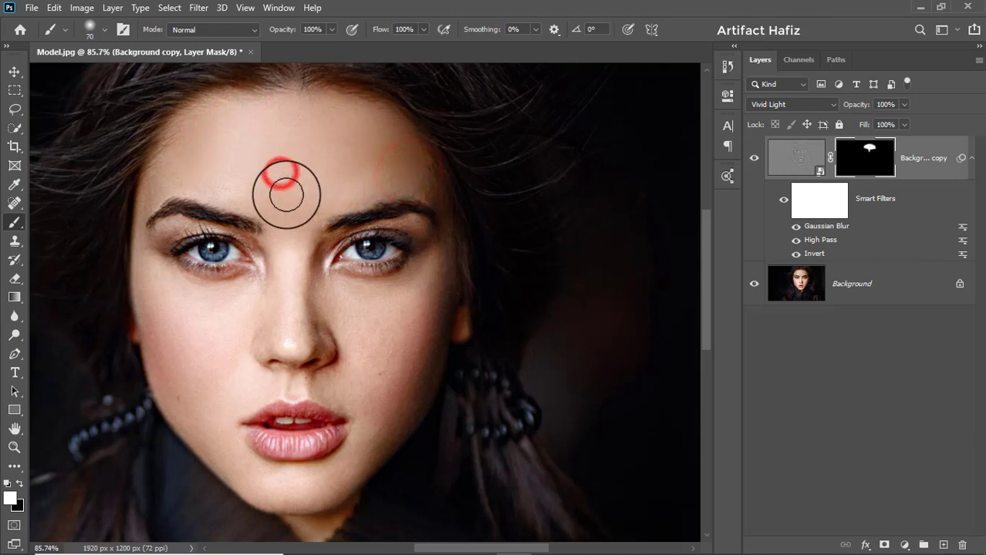
drag(170, 168, 182, 158)
click(271, 154)
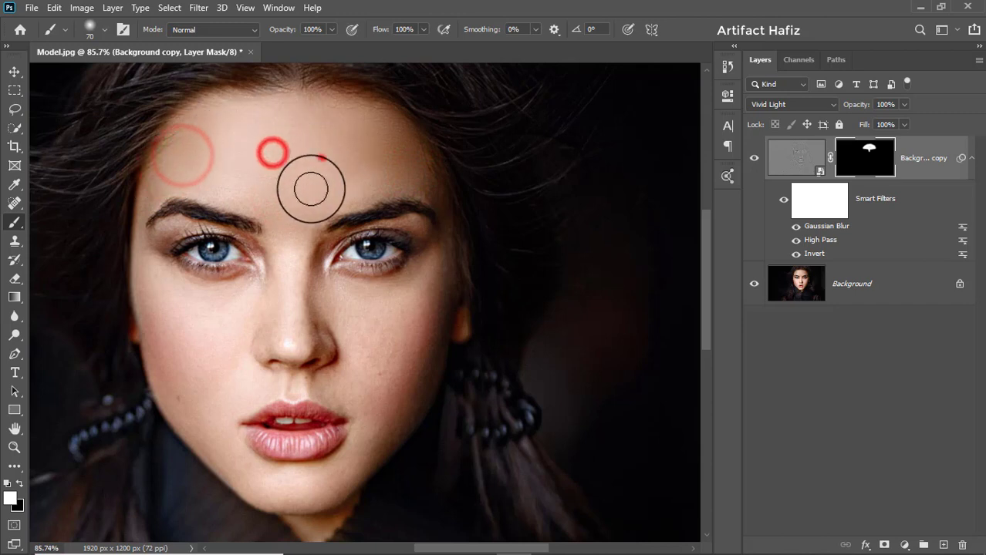
click(321, 159)
Paint white on the layer mask over the cheek on the image's left side with a smaller brush
drag(152, 282, 189, 391)
key(bracketleft)
mouse_move(162, 340)
mouse_down()
mouse_move(194, 417)
mouse_move(217, 406)
mouse_up()
mouse_move(216, 330)
mouse_down()
mouse_move(221, 375)
mouse_move(232, 328)
mouse_move(209, 313)
mouse_move(242, 289)
mouse_move(196, 305)
mouse_move(168, 276)
mouse_move(228, 318)
mouse_move(207, 350)
mouse_up()
Resize the brush and paint white on the mask over the nose bridge and under the eye on the image's right side
key(bracketleft)
key(bracketleft)
key(bracketleft)
key(bracketright)
key(bracketright)
key(bracketright)
key(bracketright)
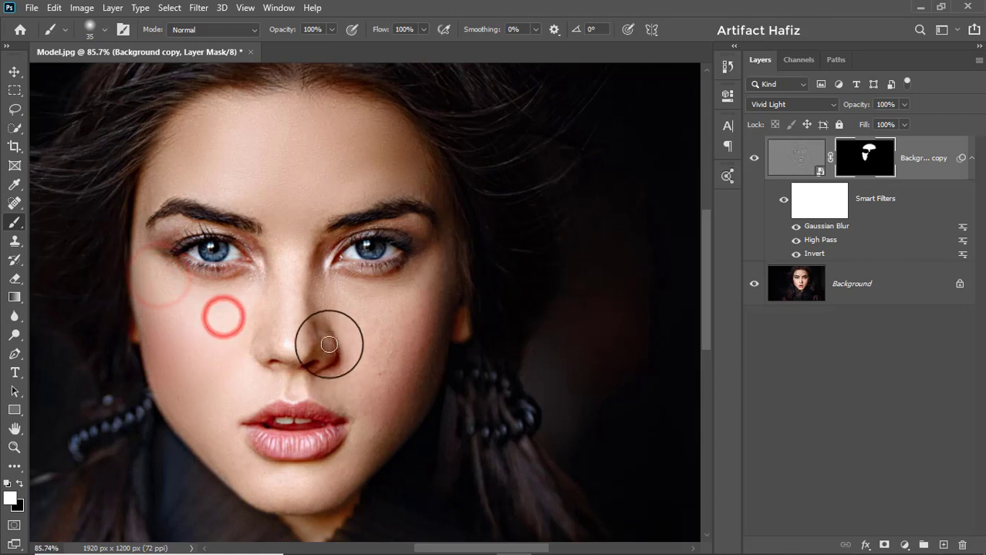
mouse_move(292, 271)
mouse_down()
mouse_move(290, 344)
mouse_move(310, 341)
mouse_move(334, 297)
mouse_move(321, 290)
mouse_move(376, 333)
mouse_move(318, 281)
mouse_move(344, 292)
mouse_move(404, 287)
mouse_move(376, 312)
mouse_up()
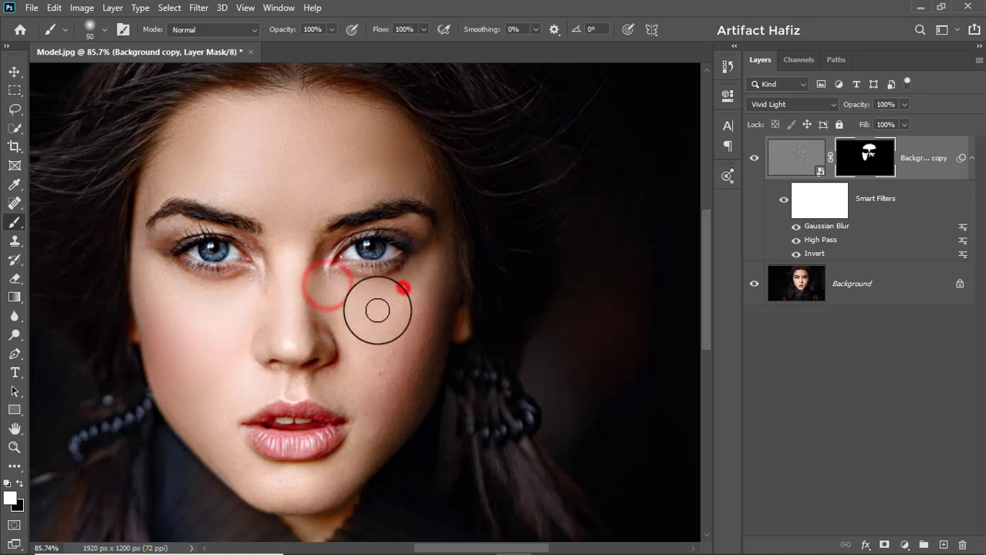
drag(432, 267, 430, 295)
Paint white on the layer mask over the cheek and jaw on the image's right side with a soft brush of about 60 px
drag(411, 355, 378, 414)
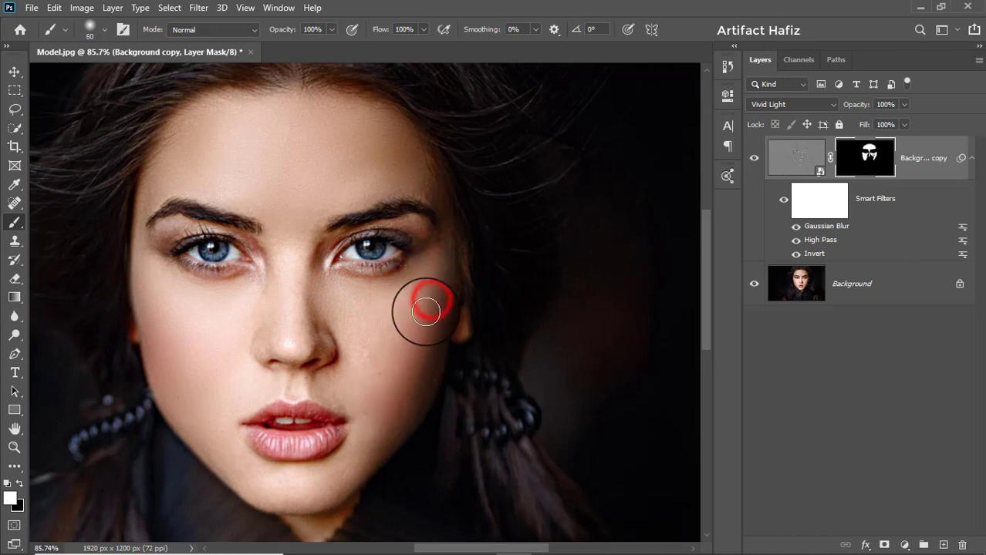
drag(430, 327, 388, 423)
drag(431, 337, 387, 424)
drag(390, 364, 385, 396)
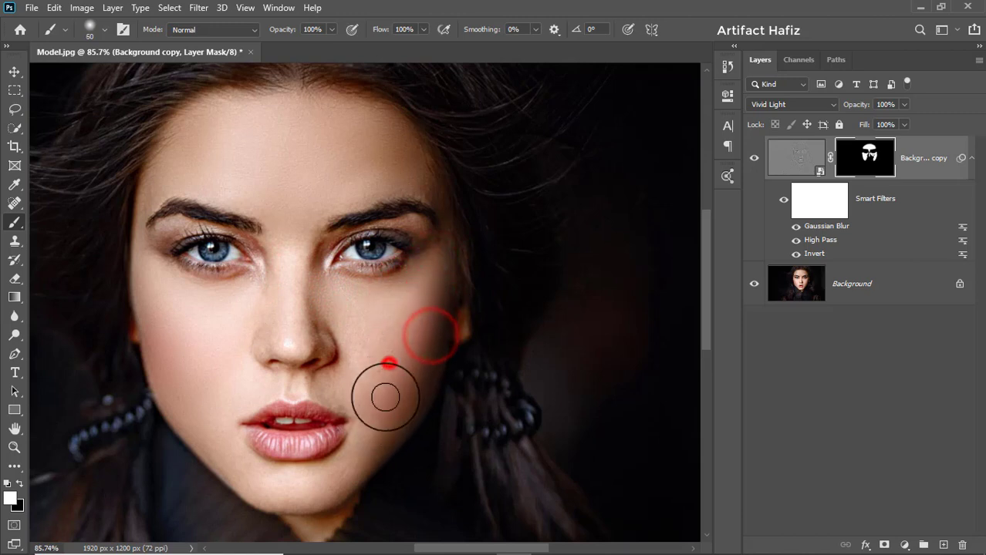
mouse_move(364, 341)
mouse_down()
mouse_move(361, 387)
mouse_move(327, 381)
mouse_move(356, 404)
mouse_up()
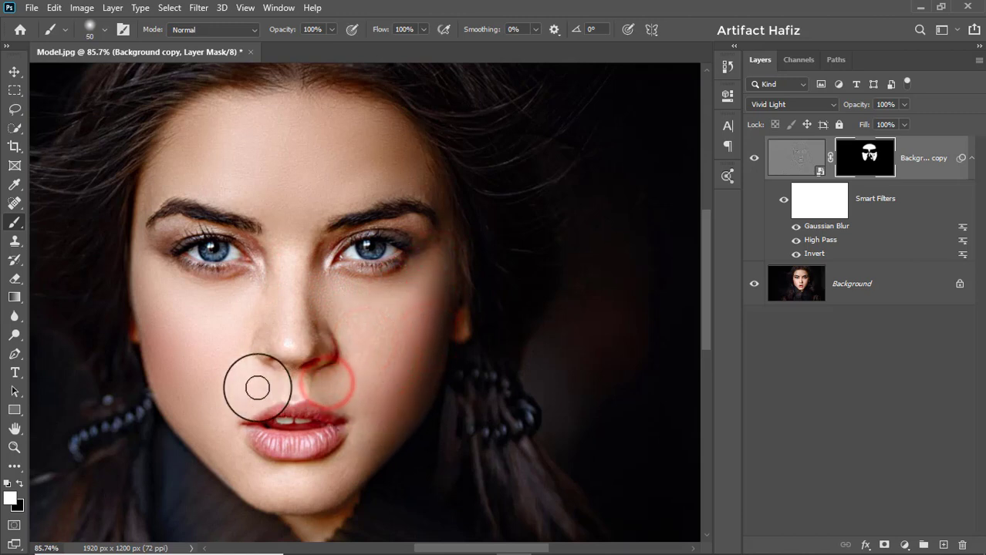
Paint white on the layer mask around the mouth, chin and nose with a 50 px brush
mouse_move(258, 385)
mouse_down()
mouse_move(222, 395)
mouse_move(231, 352)
mouse_move(217, 417)
mouse_move(226, 371)
mouse_up()
mouse_move(223, 446)
mouse_down()
mouse_move(230, 465)
mouse_move(295, 488)
mouse_move(326, 477)
mouse_up()
mouse_move(321, 481)
mouse_down()
mouse_move(293, 491)
mouse_move(378, 429)
mouse_up()
mouse_move(378, 427)
mouse_down()
mouse_move(346, 474)
mouse_move(400, 409)
mouse_move(352, 474)
mouse_move(384, 386)
mouse_move(361, 428)
mouse_up()
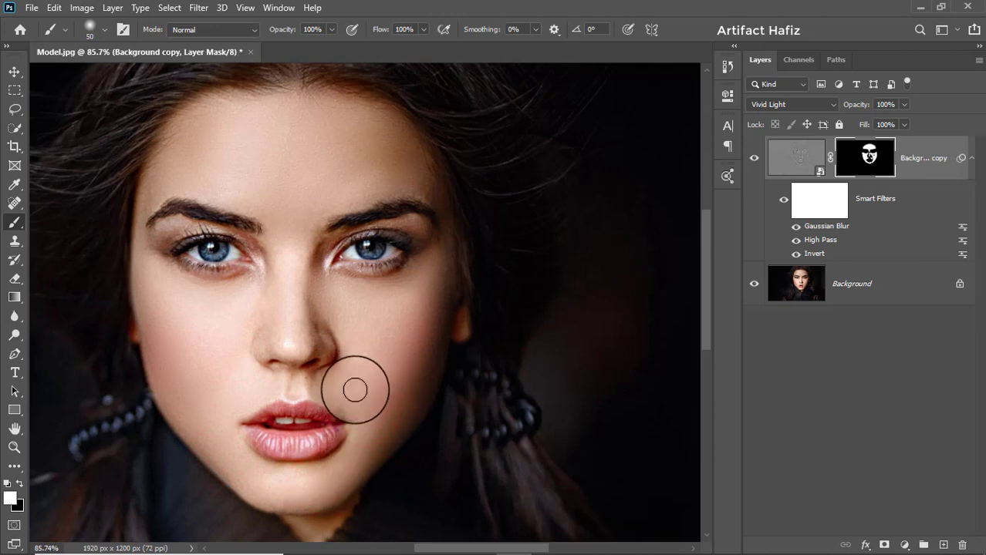
mouse_move(367, 391)
mouse_down()
mouse_move(350, 399)
mouse_move(387, 372)
mouse_move(388, 335)
mouse_move(334, 300)
mouse_move(372, 333)
mouse_move(390, 302)
mouse_move(421, 280)
mouse_move(336, 391)
mouse_move(370, 394)
mouse_move(348, 382)
mouse_up()
mouse_move(290, 341)
mouse_down()
mouse_move(251, 348)
mouse_move(300, 330)
mouse_move(379, 351)
mouse_move(361, 359)
mouse_up()
Touch up the layer mask with white strokes on the forehead just above the eyebrows
scroll(353, 374, down, 4)
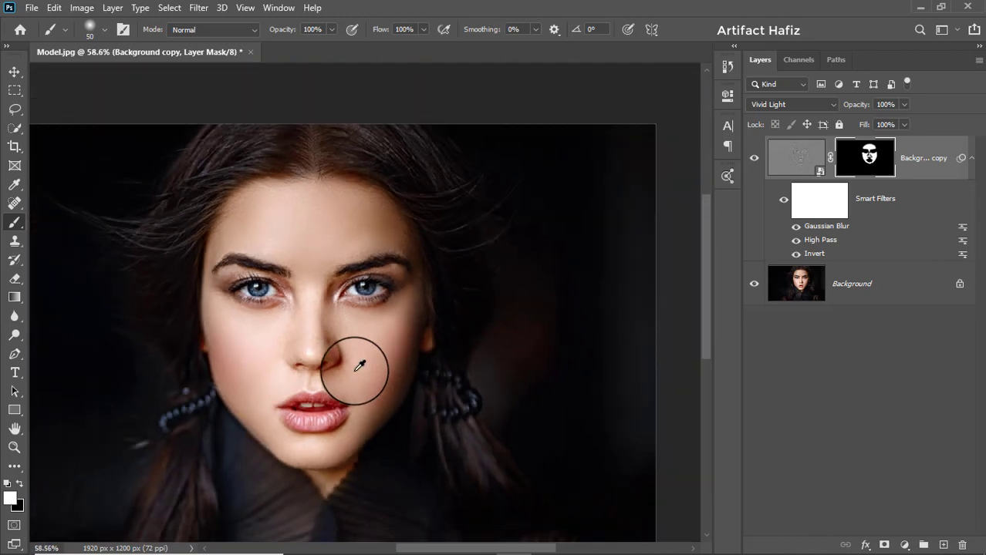
scroll(420, 278, up, 3)
scroll(435, 266, up, 2)
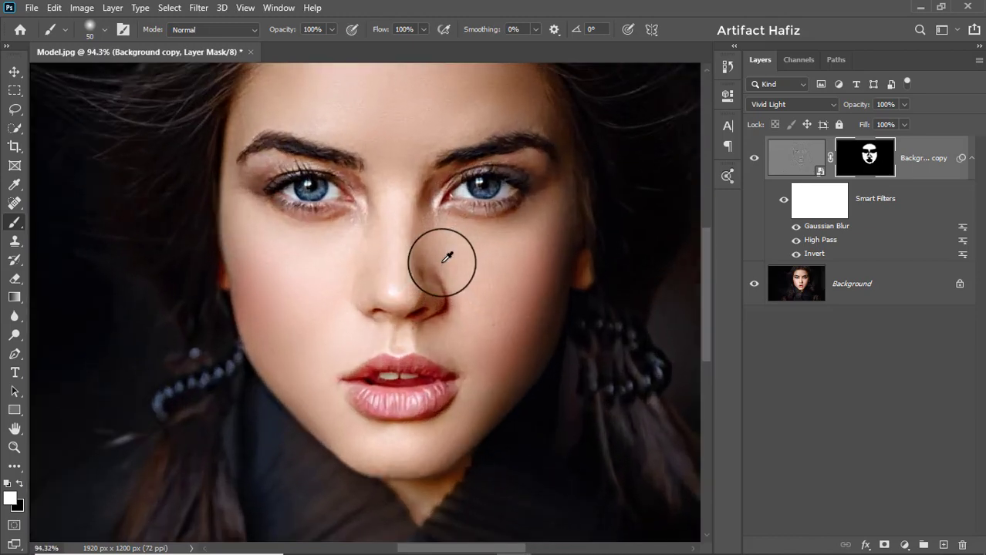
drag(441, 268, 325, 333)
click(316, 194)
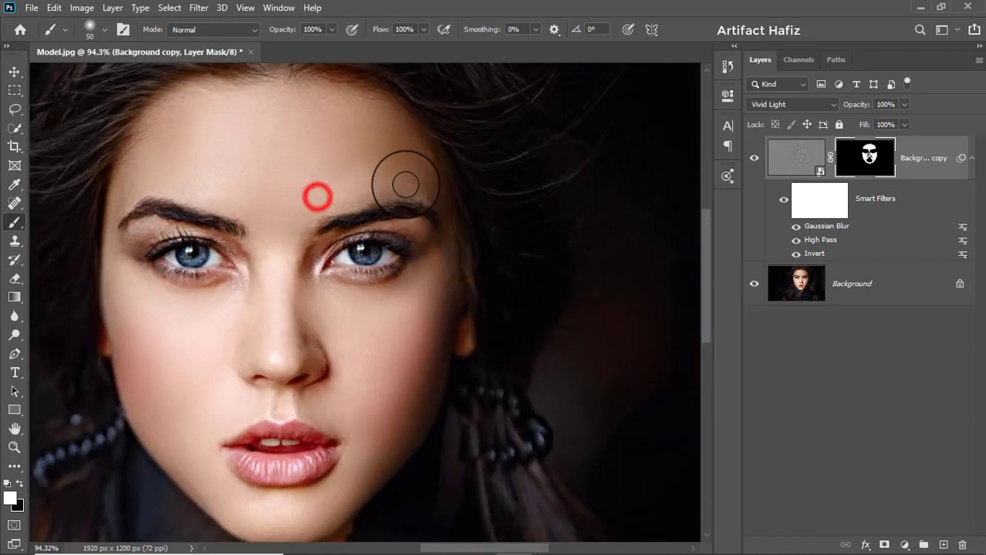
click(199, 186)
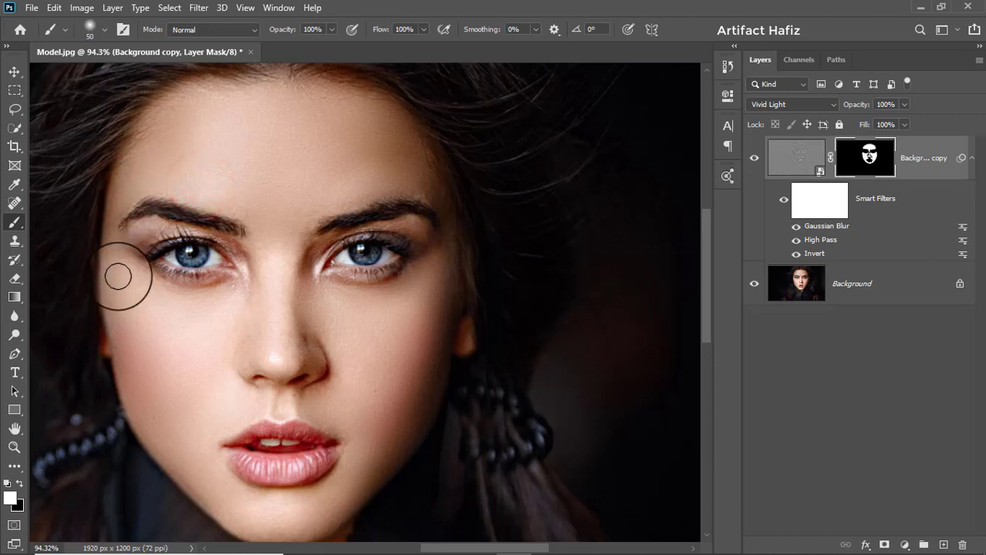
Dab white on the layer mask at the temple and cheek on the image's right side, and compare with the smoothing layer hidden
click(443, 201)
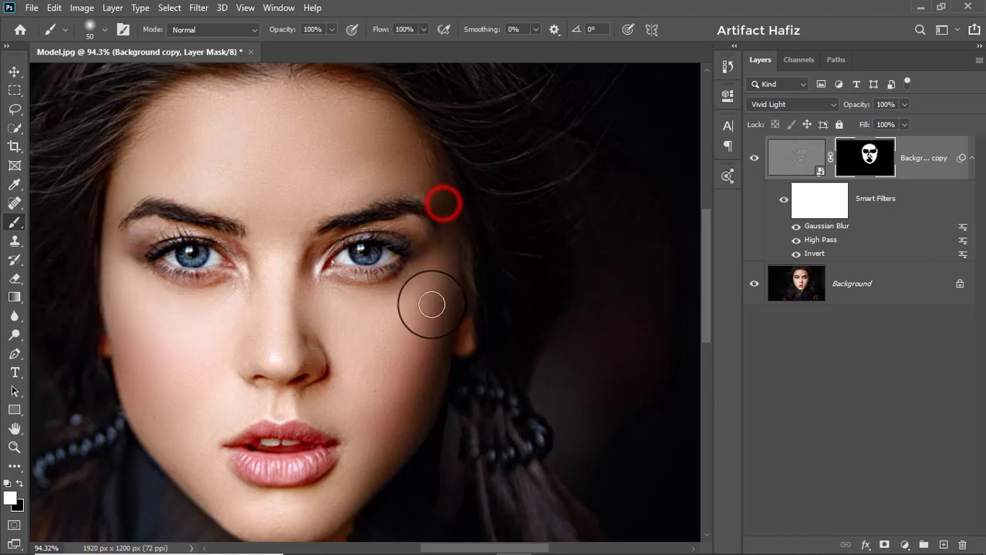
scroll(381, 370, down, 1)
click(381, 362)
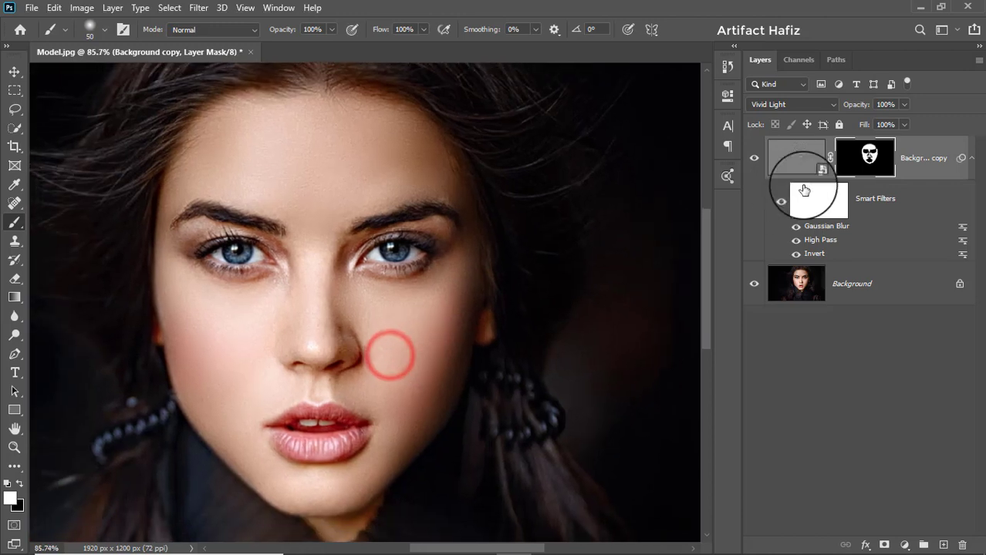
click(750, 159)
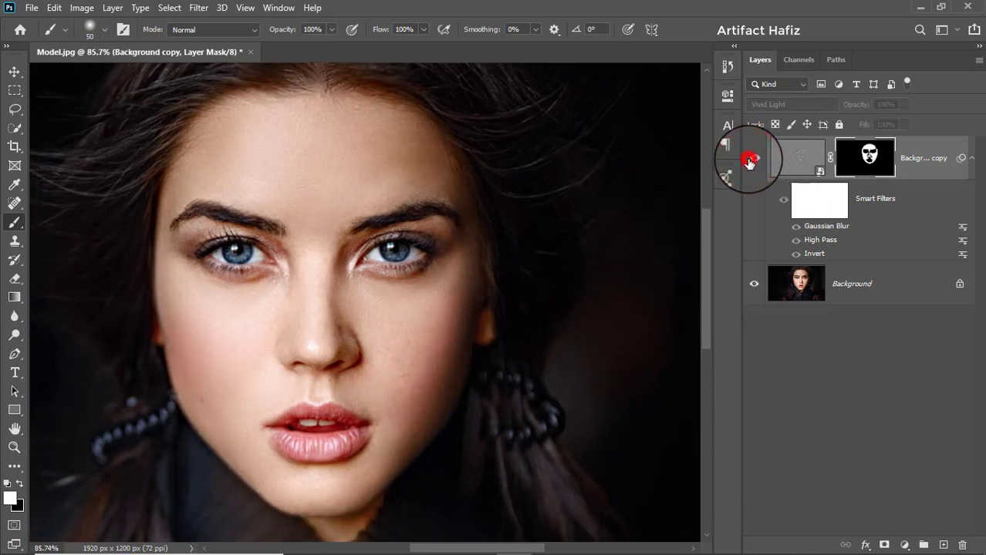
click(750, 159)
scroll(400, 312, down, 5)
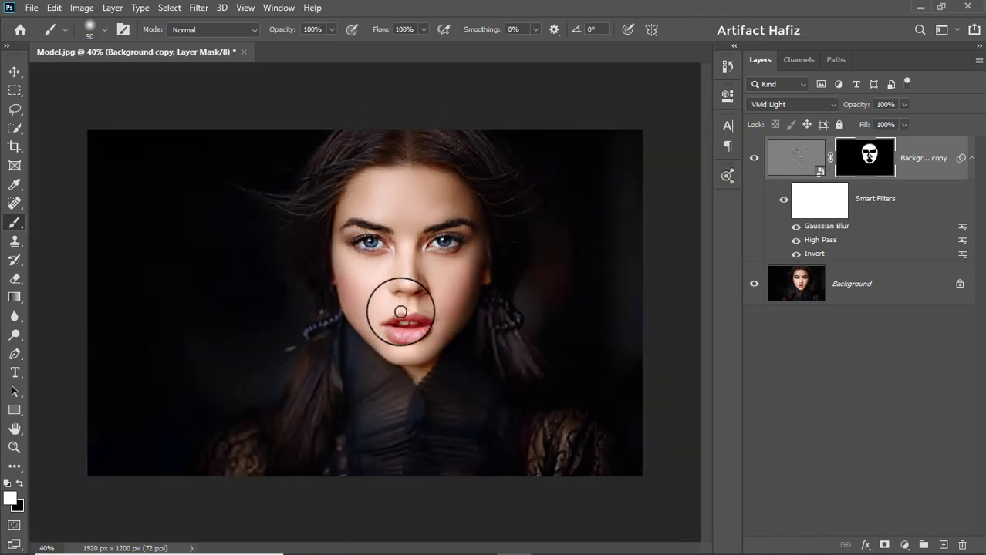
scroll(497, 311, up, 1)
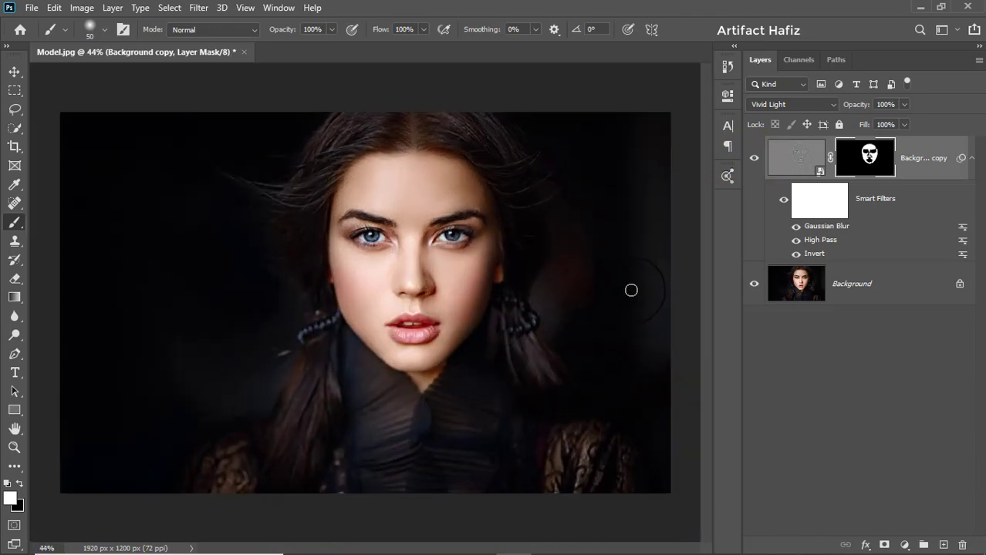
Add a Curves adjustment layer above Background copy and shape an S-curve with lowered shadows and raised highlights
click(915, 151)
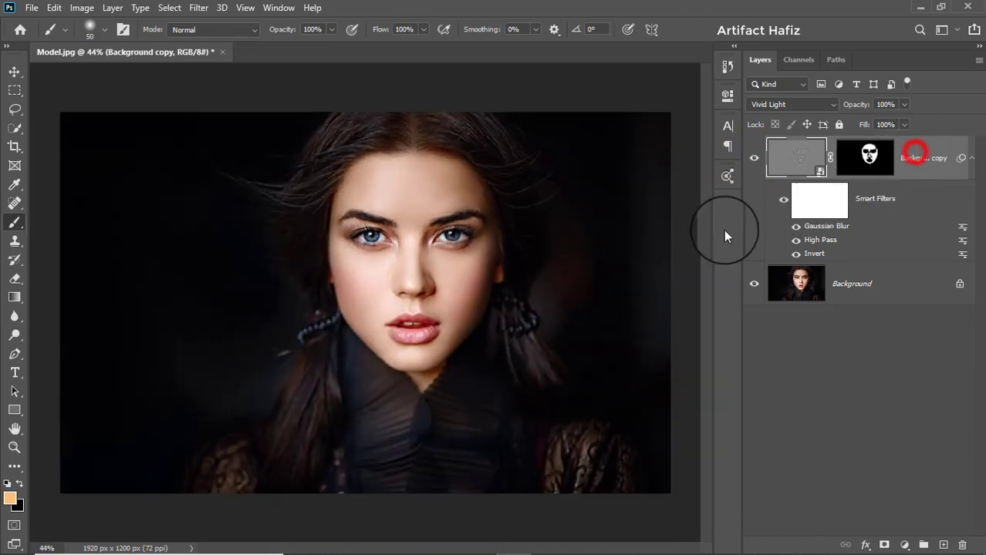
click(908, 545)
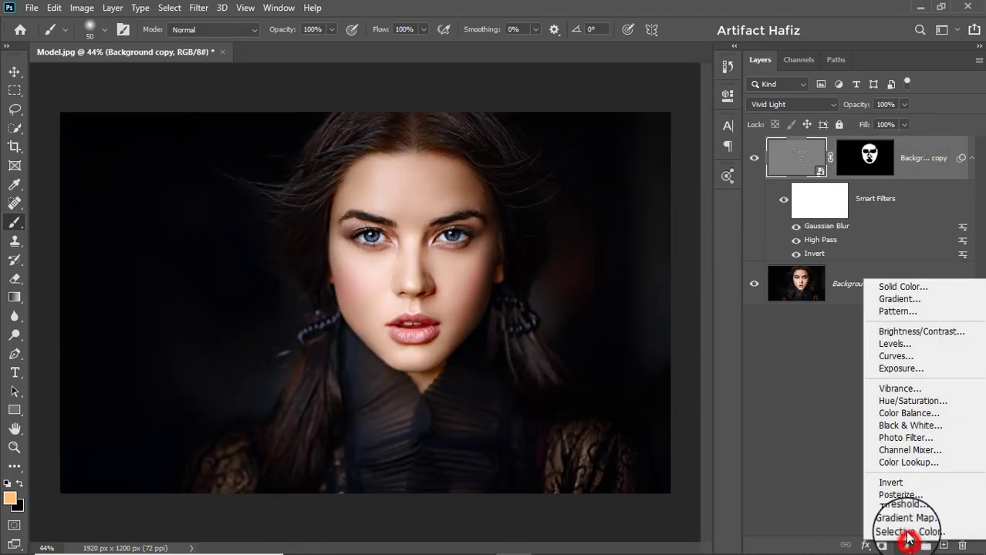
click(895, 356)
drag(582, 277, 588, 284)
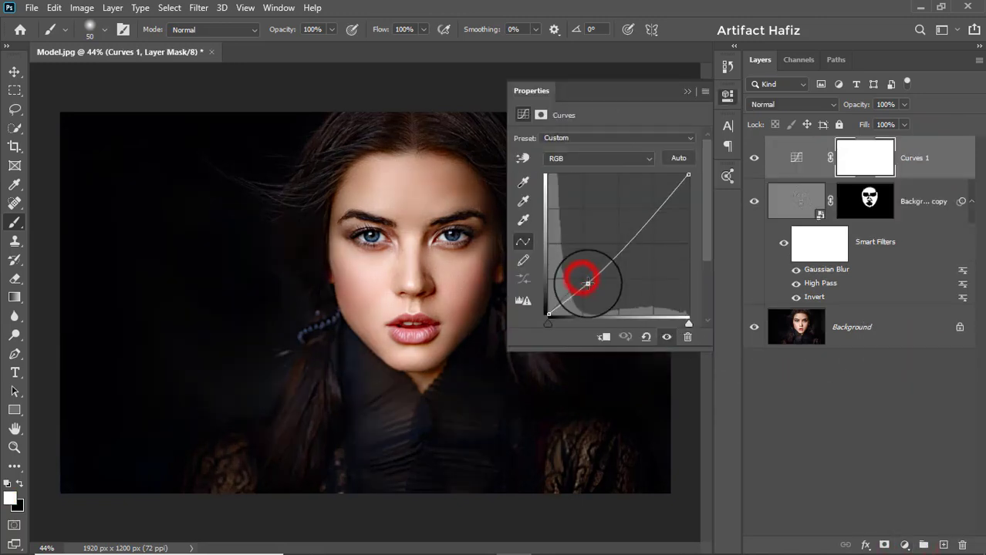
drag(657, 207, 658, 199)
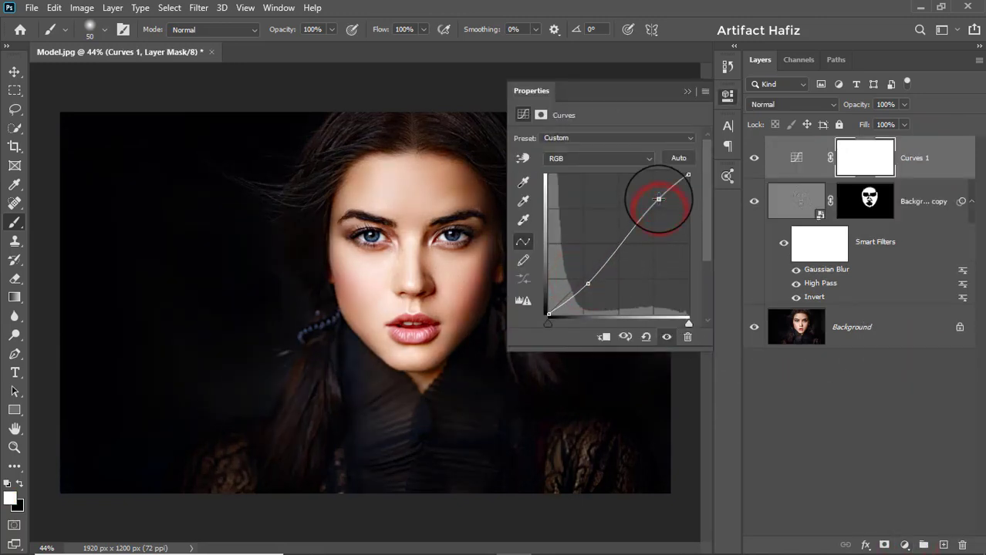
Raise the curve's shadow point to brighten the dark tones and compare the image with the Curves layer hidden
drag(588, 286, 583, 285)
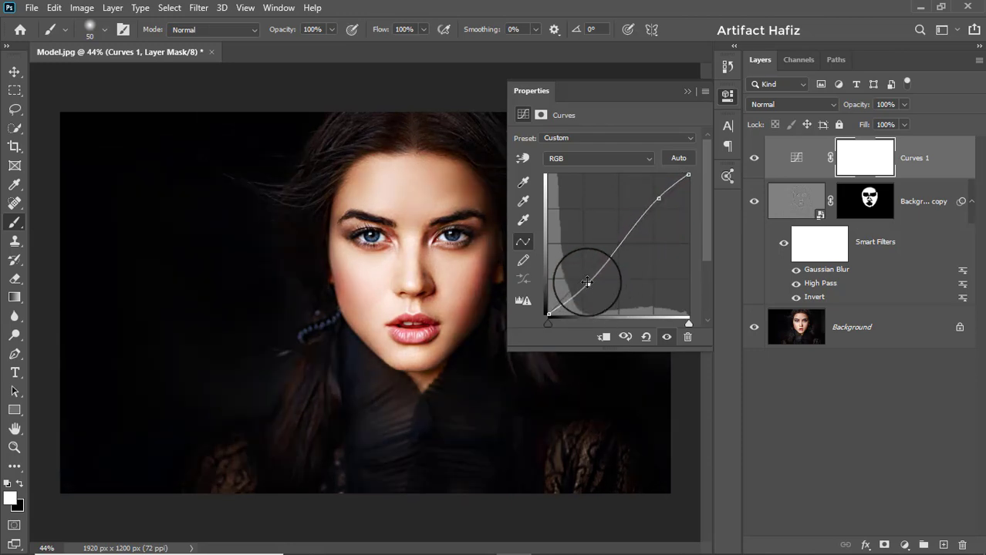
drag(583, 280, 586, 281)
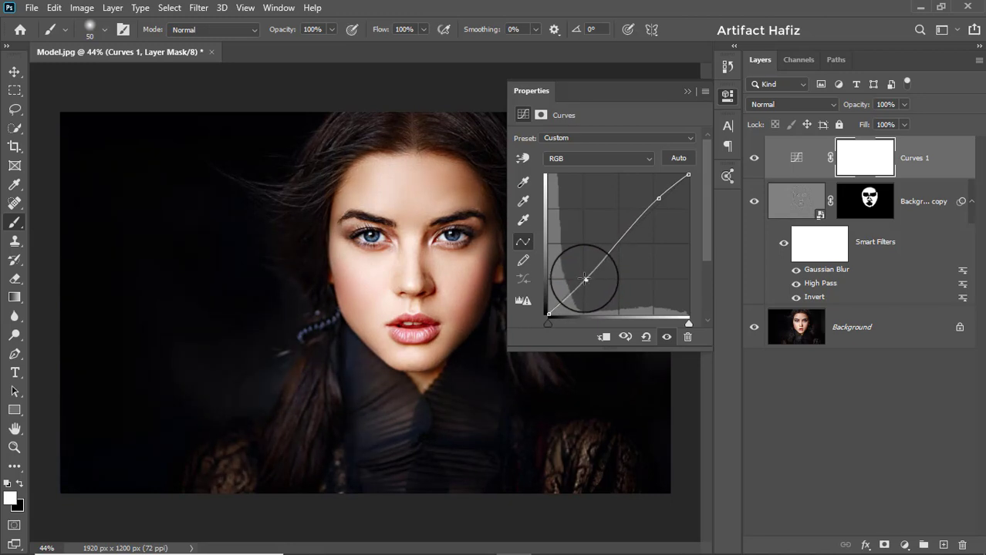
click(687, 91)
click(753, 158)
click(753, 158)
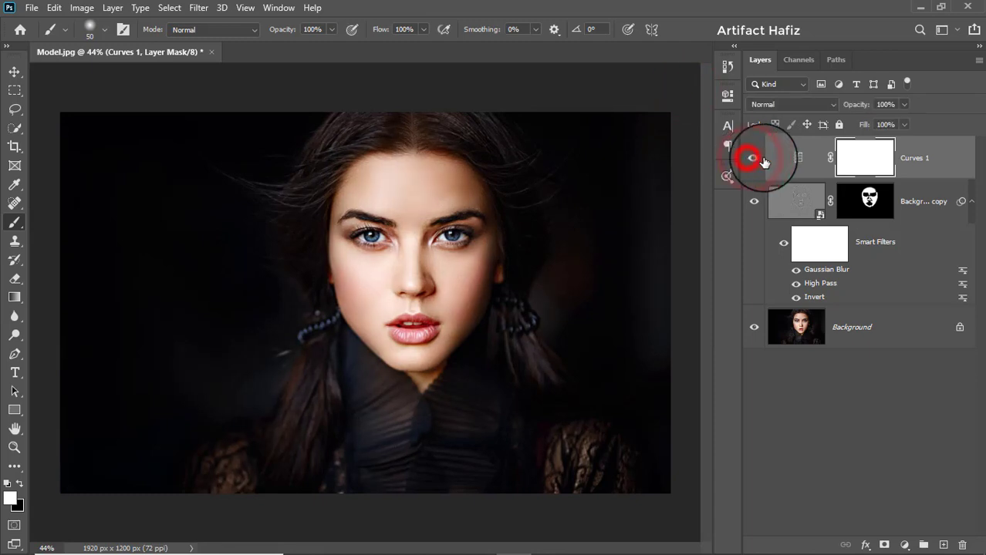
Try the Luminosity blend mode on the Curves layer, compare it with the layer hidden, and return the mode to Normal
click(765, 105)
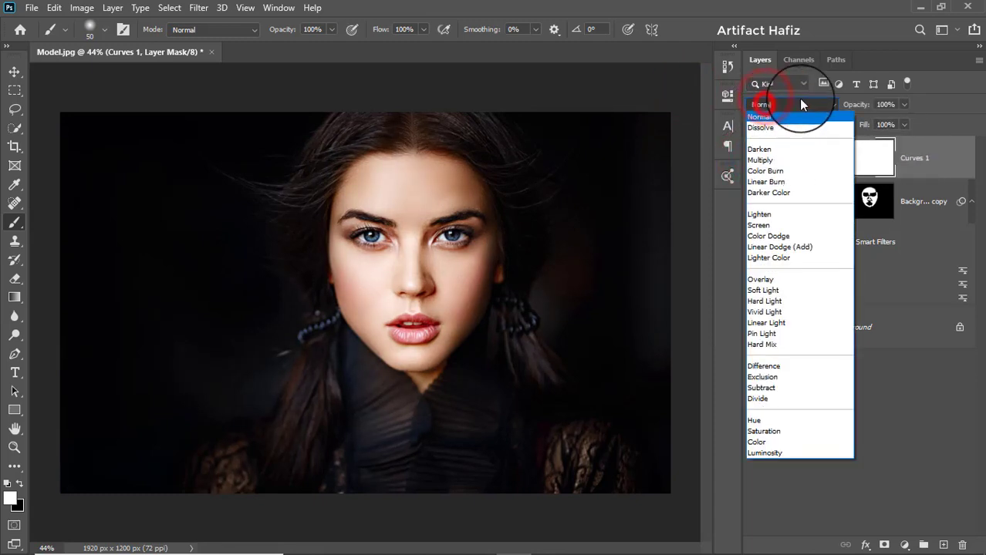
click(768, 453)
click(755, 159)
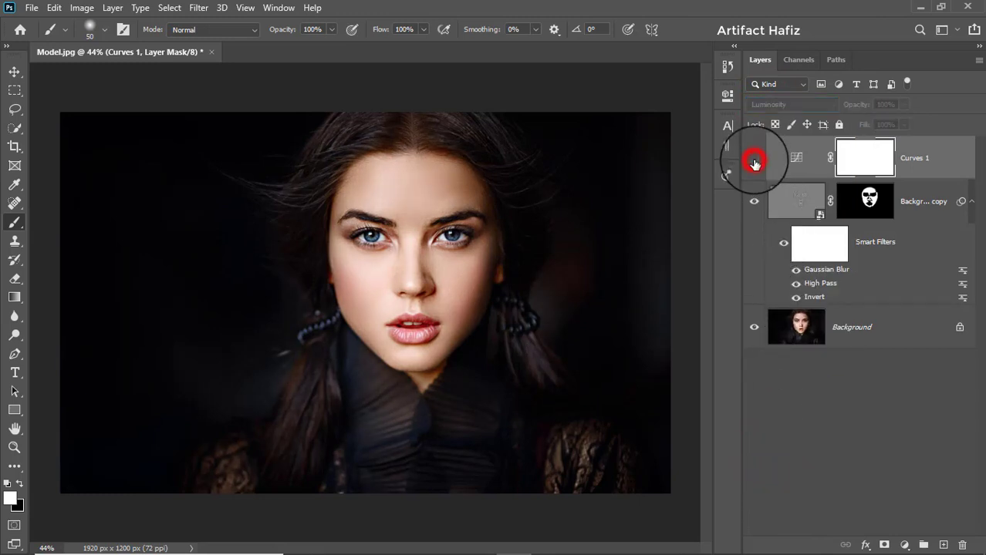
click(755, 159)
click(755, 160)
click(754, 159)
click(789, 107)
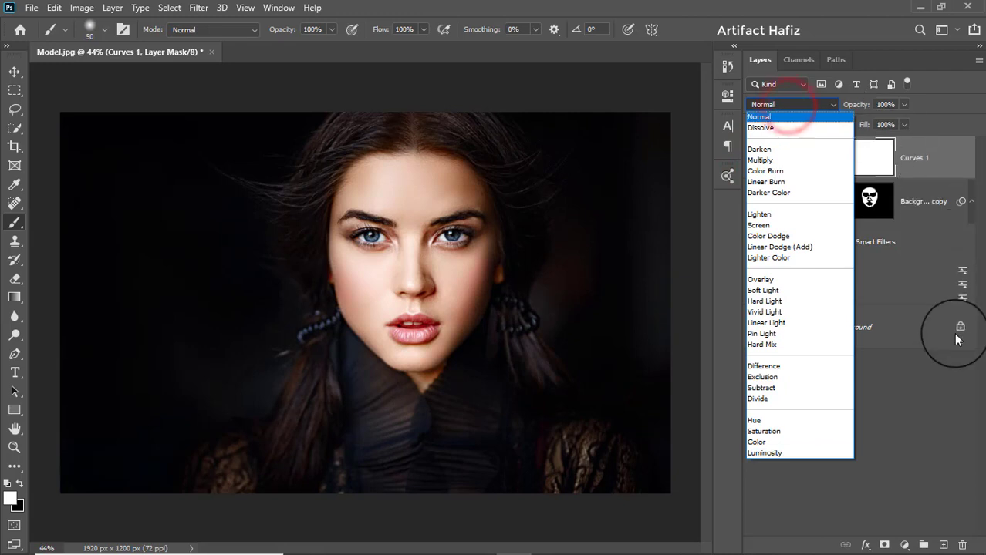
click(773, 118)
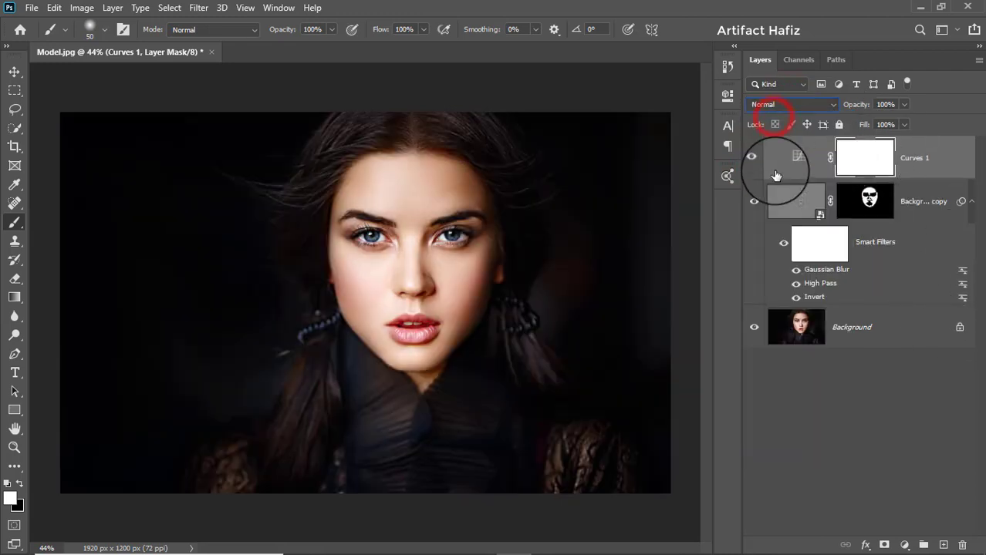
click(754, 159)
click(754, 159)
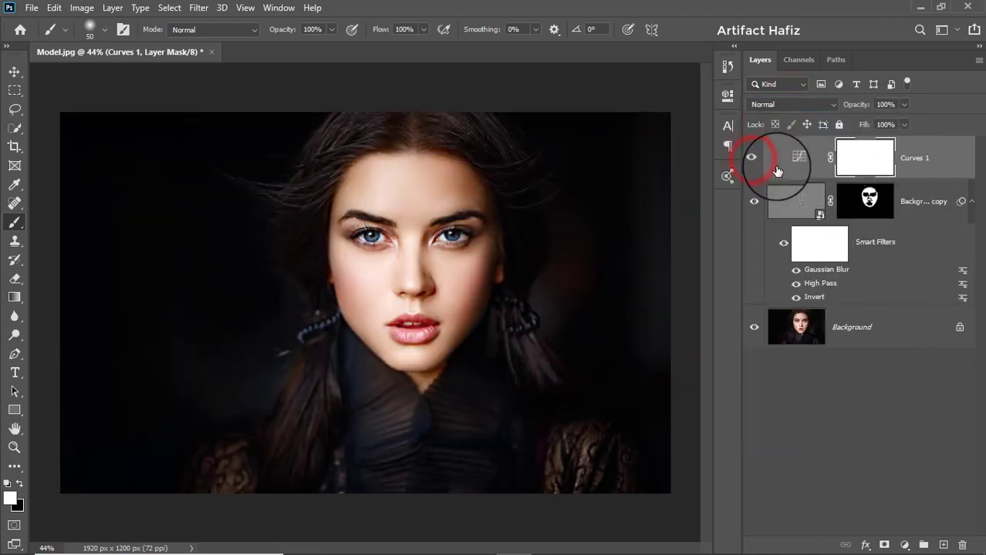
Invert the Curves layer's mask to black to hide the adjustment
click(866, 163)
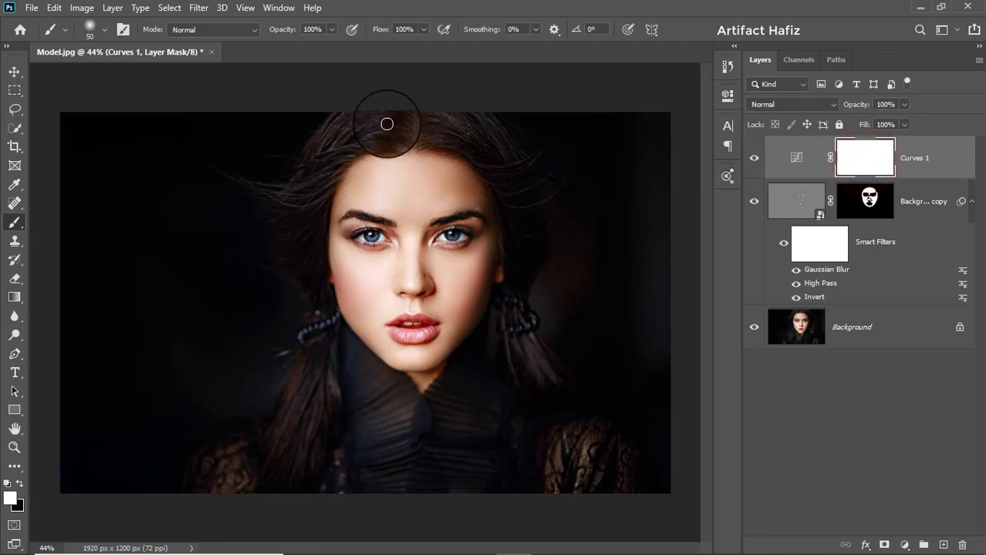
click(82, 8)
mouse_move(104, 45)
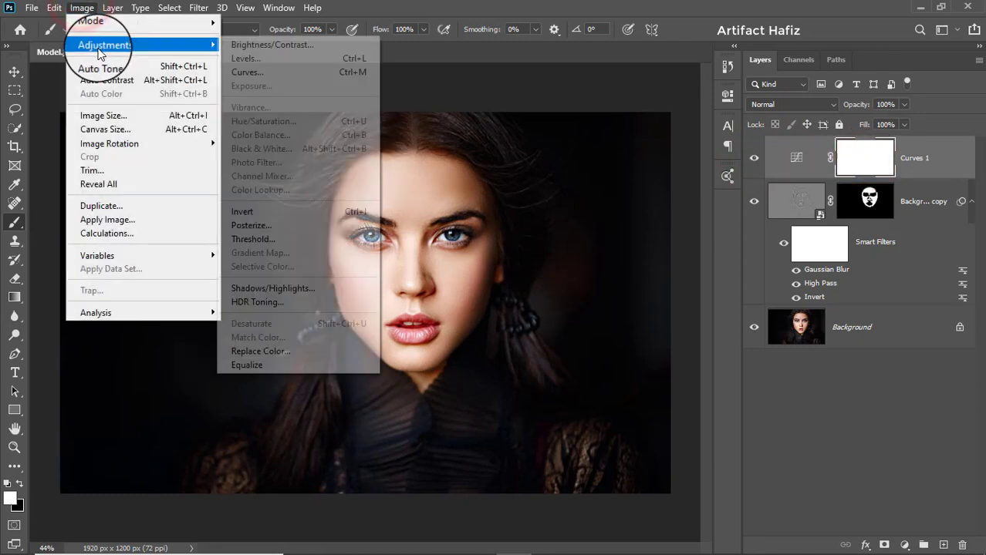
click(260, 210)
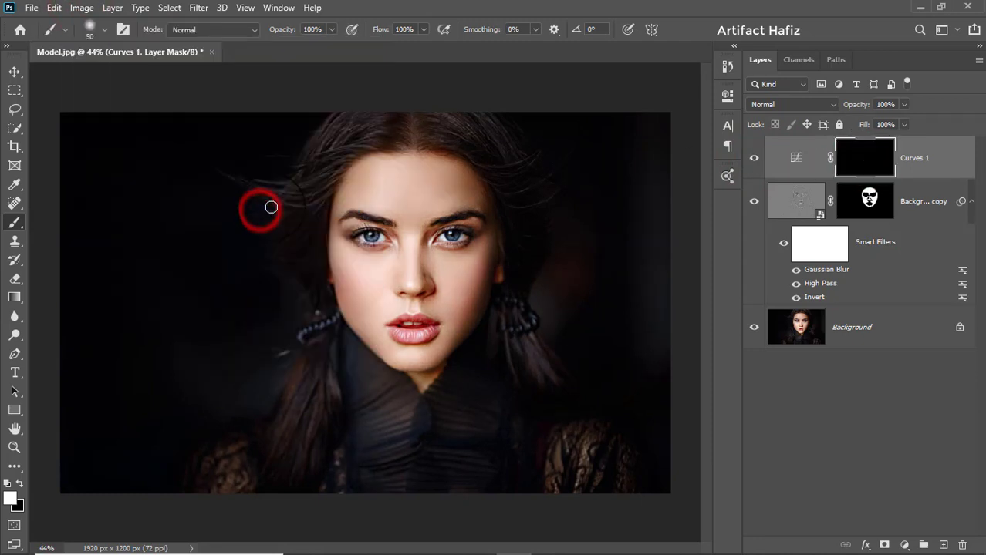
Paint white over the whole face on the Curves mask with a 300 px Soft Round brush, and compare with the layer hidden
click(11, 226)
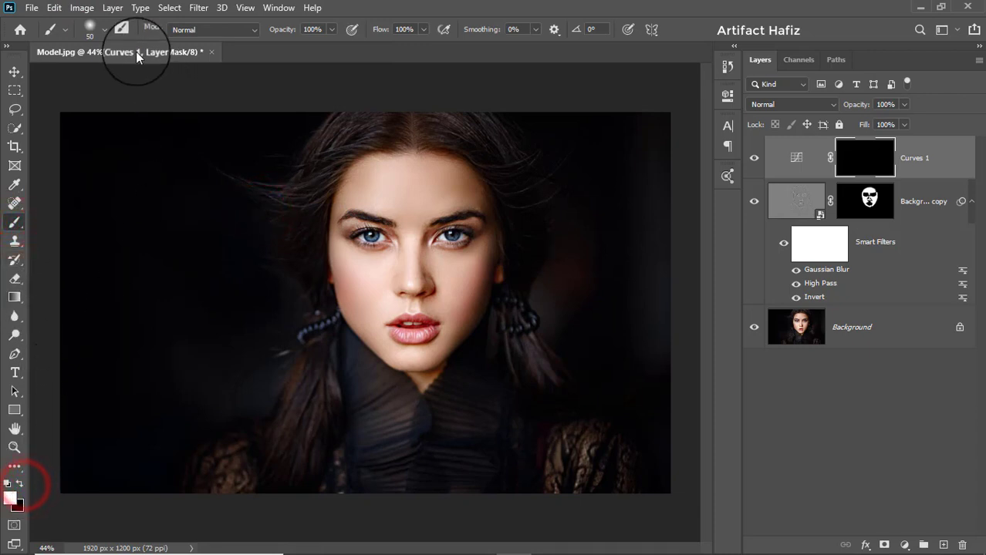
click(104, 29)
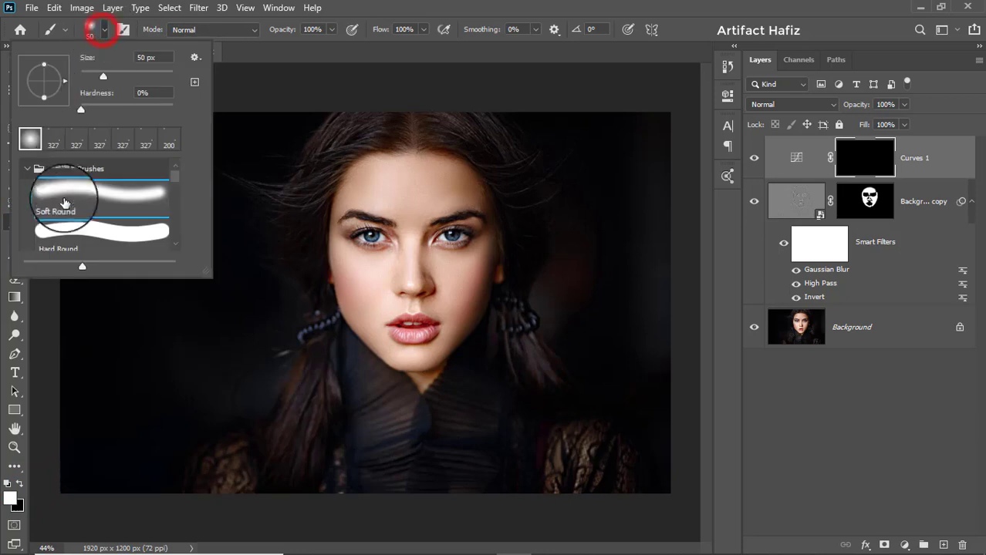
click(68, 200)
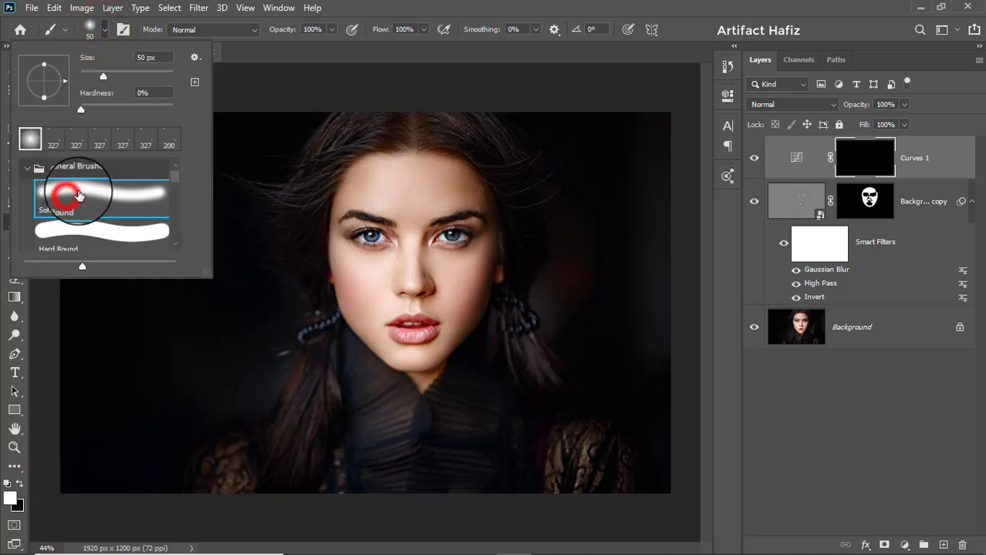
click(330, 30)
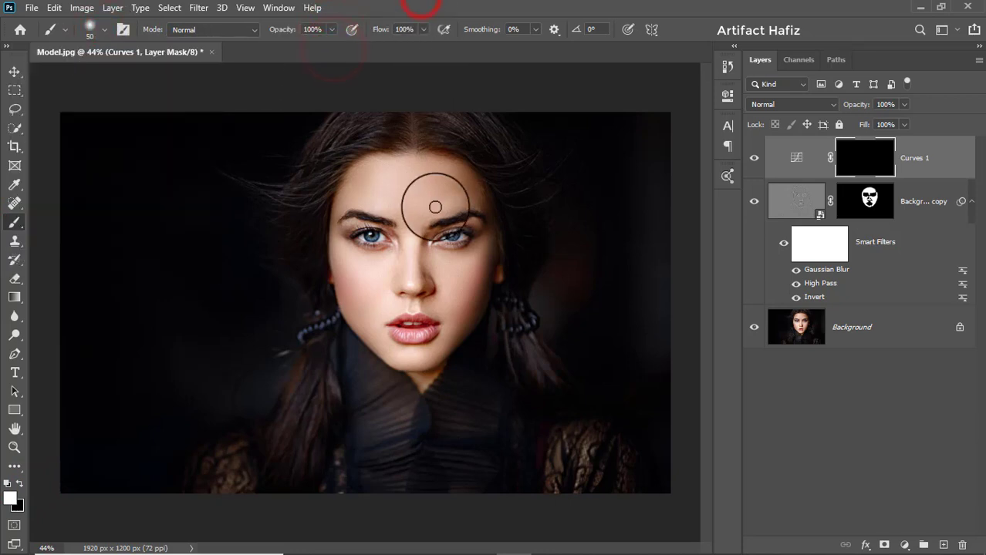
key(])
mouse_move(380, 200)
mouse_down()
mouse_move(385, 293)
mouse_move(390, 211)
mouse_up()
mouse_move(406, 205)
mouse_down()
mouse_move(441, 208)
mouse_move(439, 320)
mouse_move(411, 349)
mouse_move(406, 318)
mouse_up()
mouse_move(412, 324)
mouse_down()
mouse_move(415, 348)
mouse_move(411, 340)
mouse_up()
drag(383, 251, 375, 297)
mouse_move(395, 203)
mouse_down()
mouse_move(442, 206)
mouse_move(449, 291)
mouse_move(423, 330)
mouse_up()
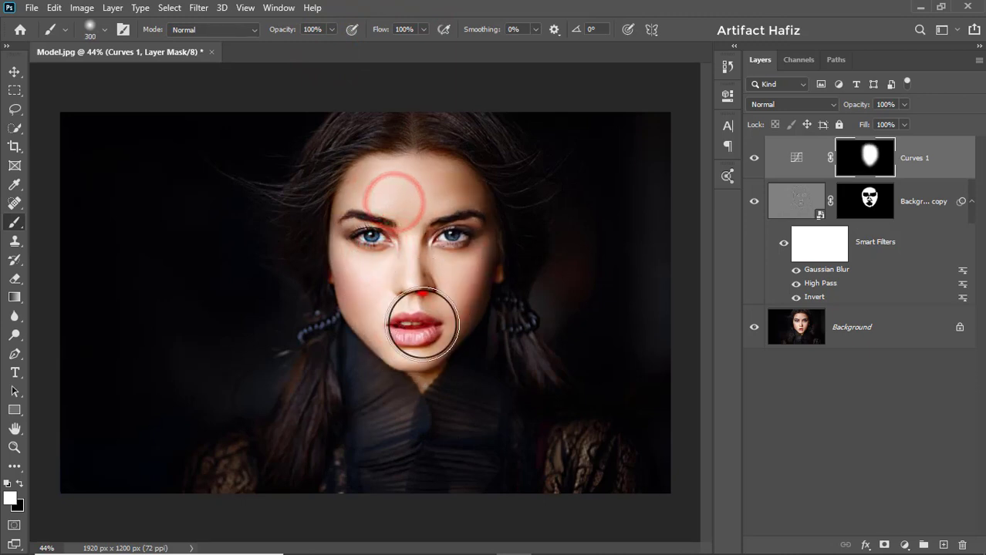
mouse_move(421, 293)
mouse_down()
mouse_move(392, 185)
mouse_move(387, 293)
mouse_up()
drag(436, 236, 429, 335)
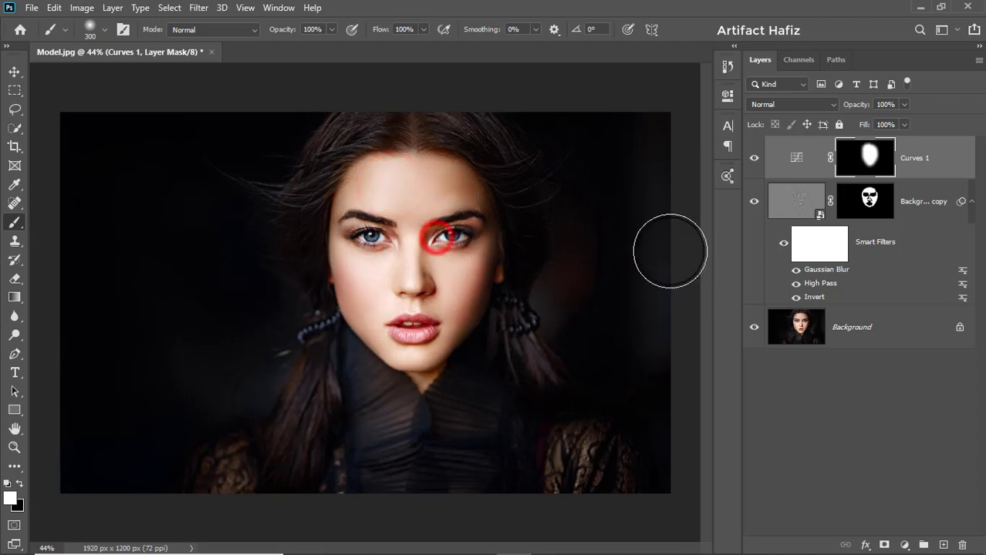
click(755, 159)
click(755, 159)
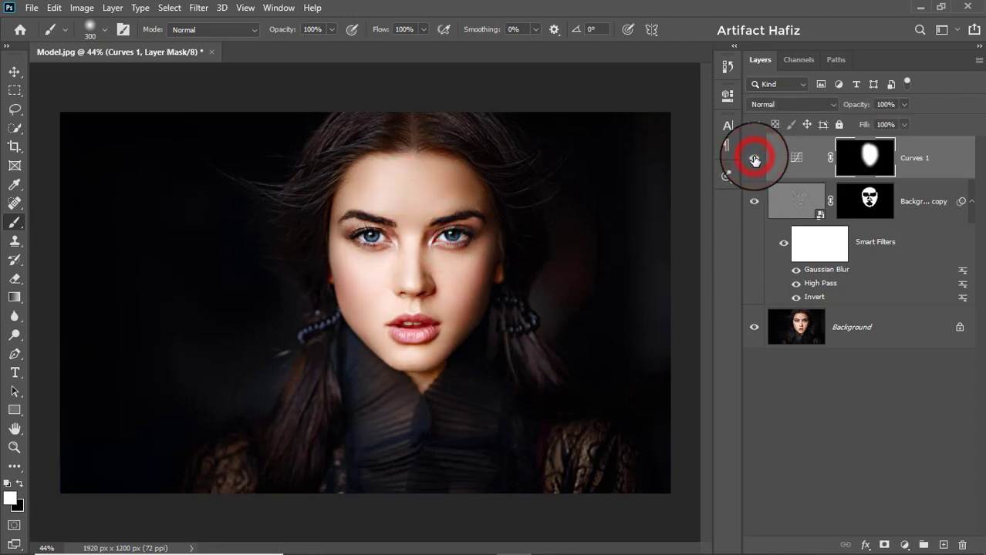
Stamp all visible layers into a new layer above the Curves layer and convert it for Smart Filters
click(904, 158)
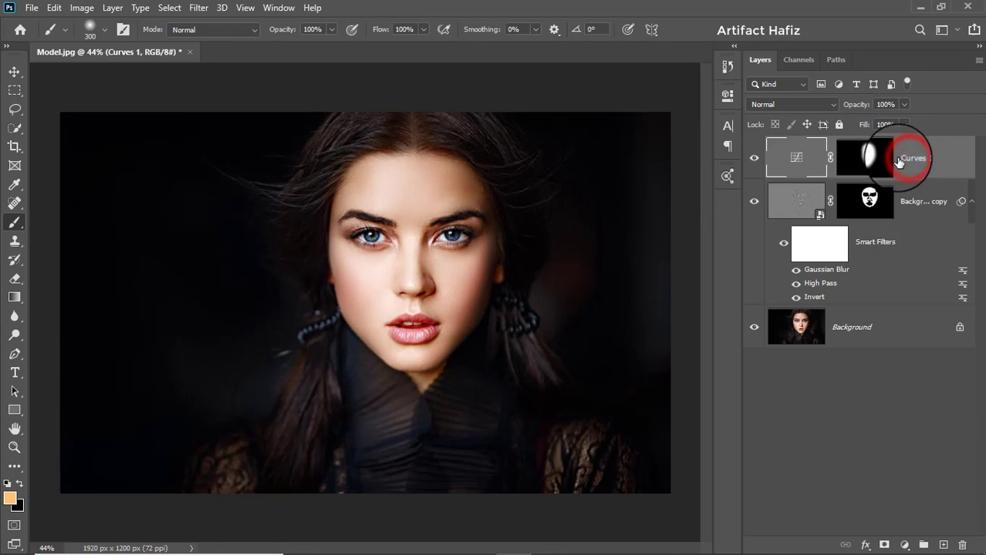
key(ctrl+alt+shift+e)
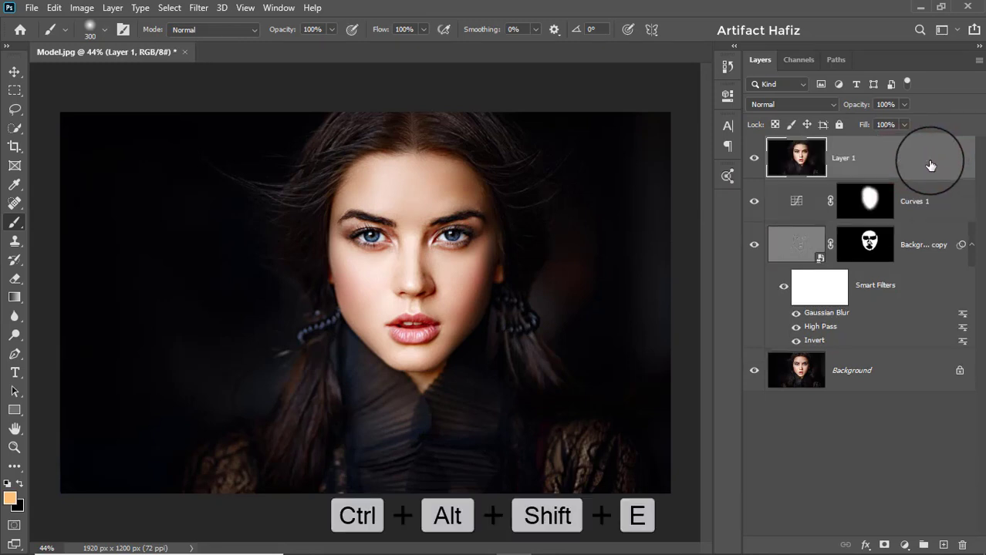
click(198, 8)
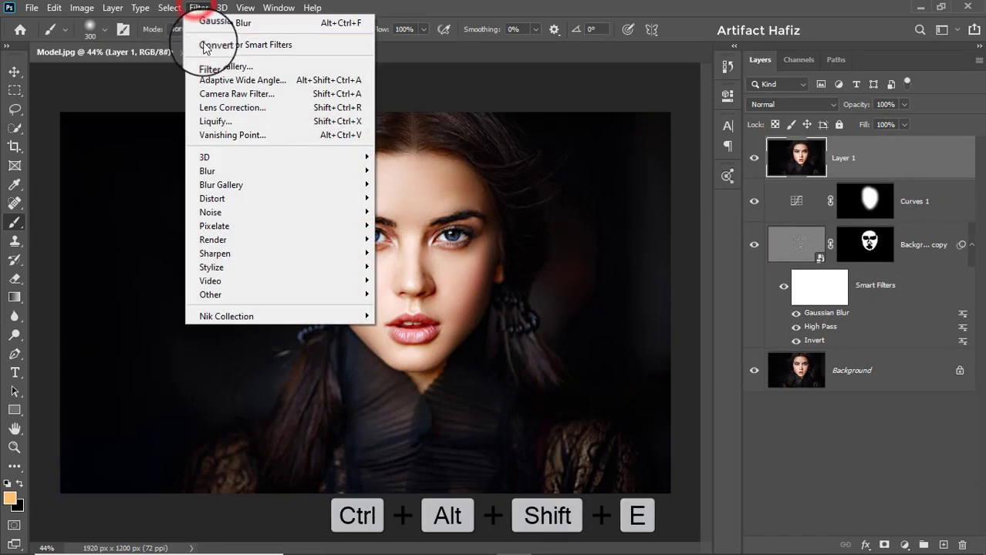
click(206, 47)
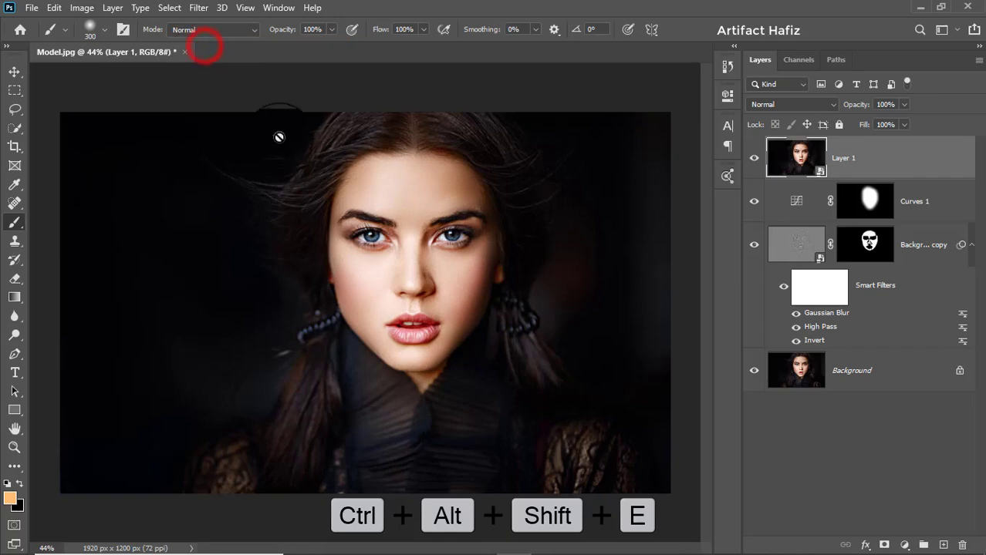
Open the Camera Raw Filter on the stamped layer and set Shadows to +50, Whites to +19, Highlights to -26 and Blacks to -8
click(198, 12)
click(223, 94)
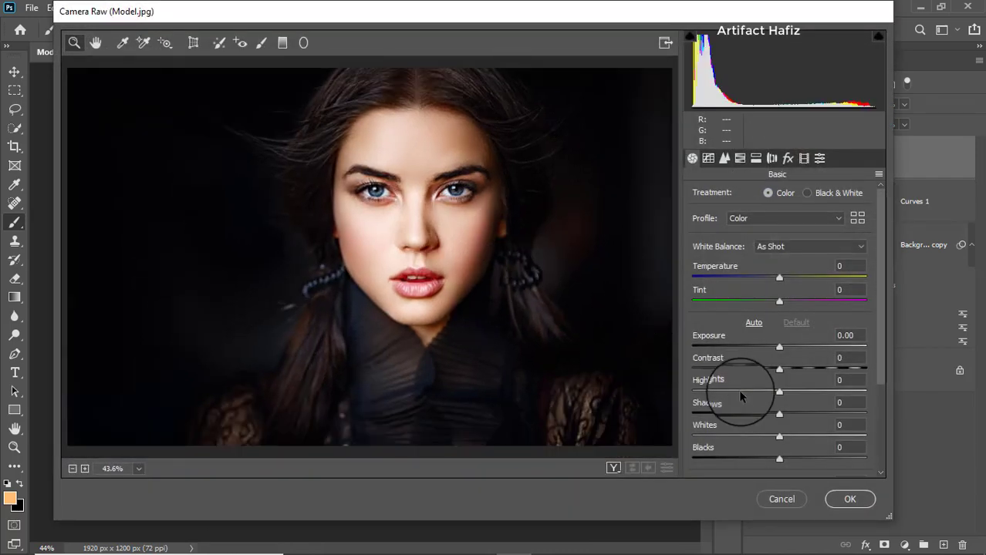
drag(779, 415, 822, 414)
drag(783, 439, 801, 437)
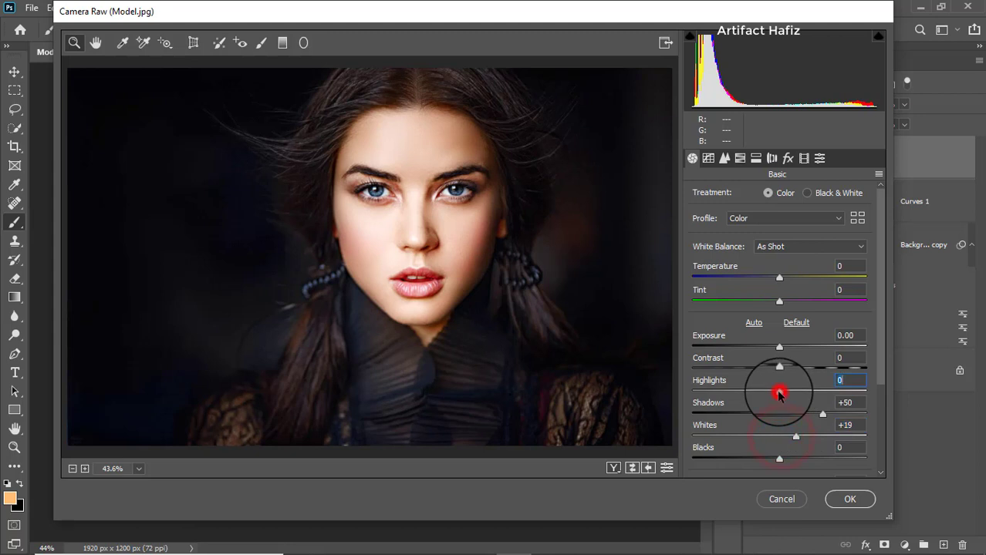
drag(781, 392, 757, 396)
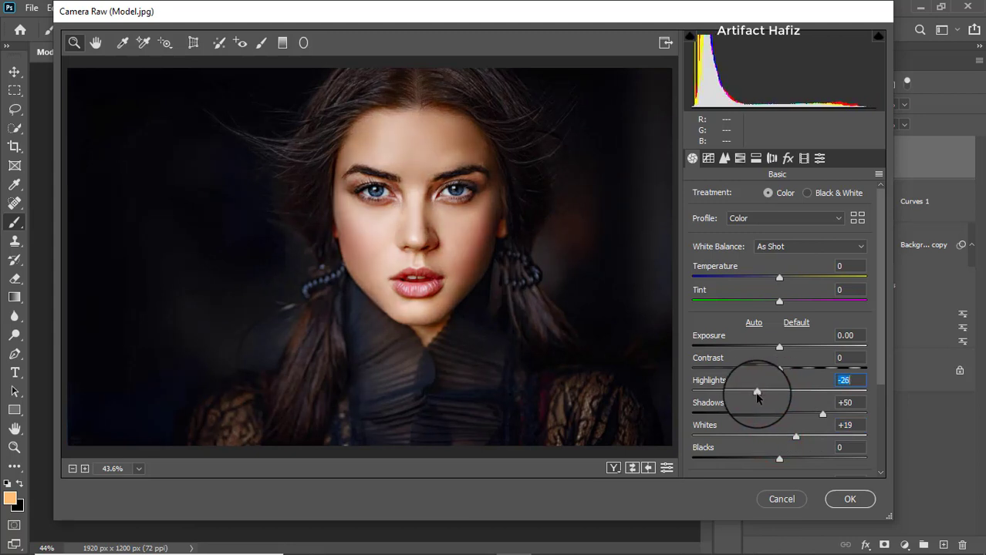
click(780, 459)
drag(779, 460, 772, 459)
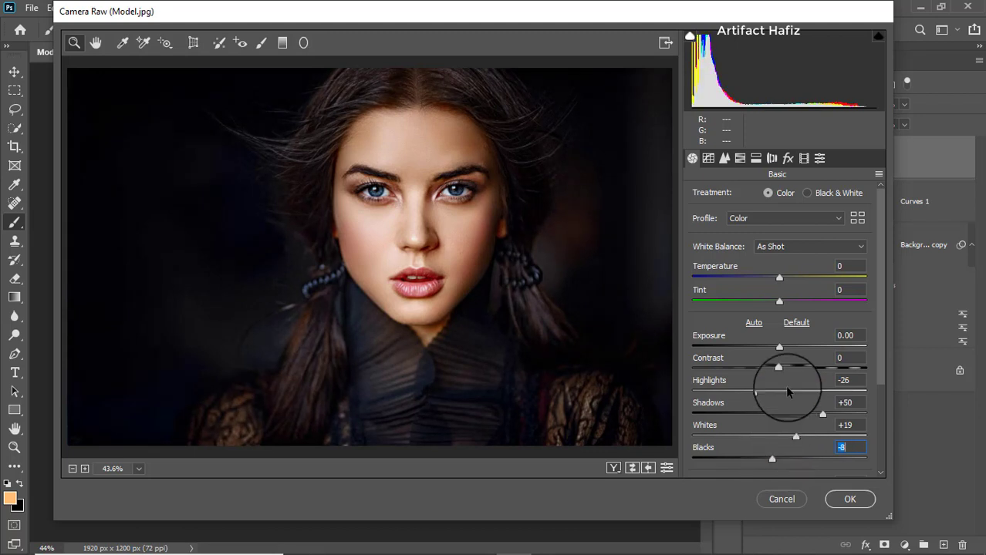
Set Clarity to +4 in the Camera Raw Basic adjustments
scroll(780, 378, down, 3)
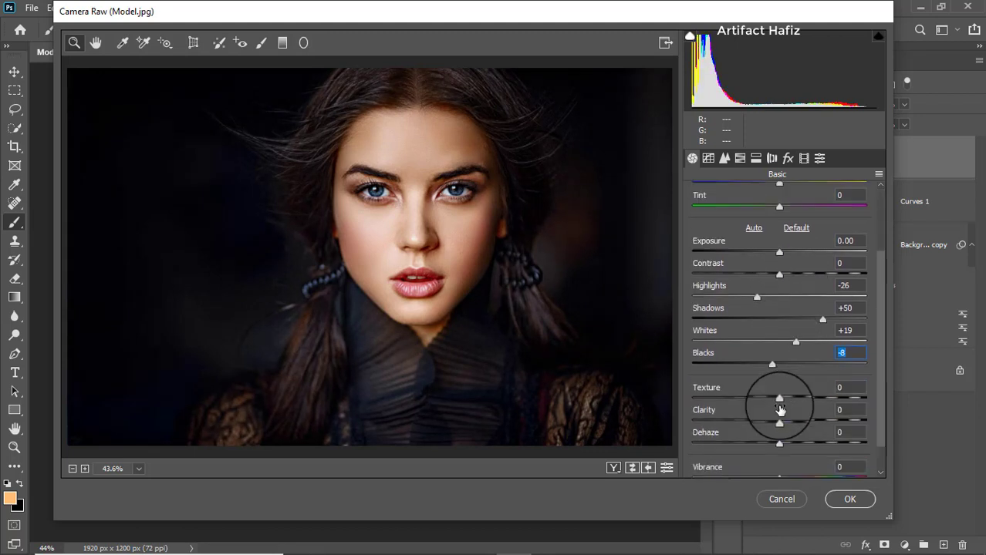
drag(779, 421, 786, 422)
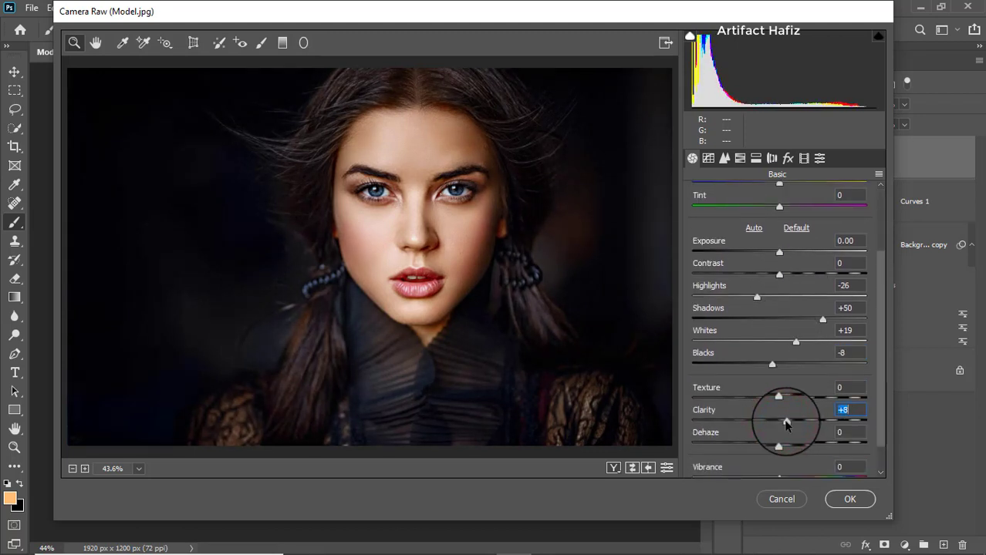
scroll(784, 420, down, 2)
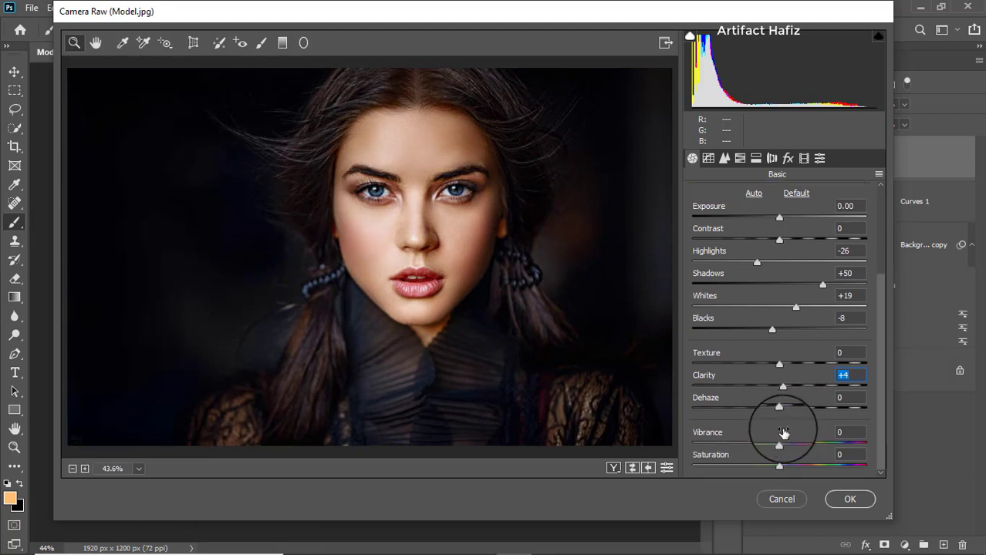
Set the HSL saturation of Oranges to -23, Yellows to -9, Reds to +8, Aquas to -46 and Blues to -53
click(740, 158)
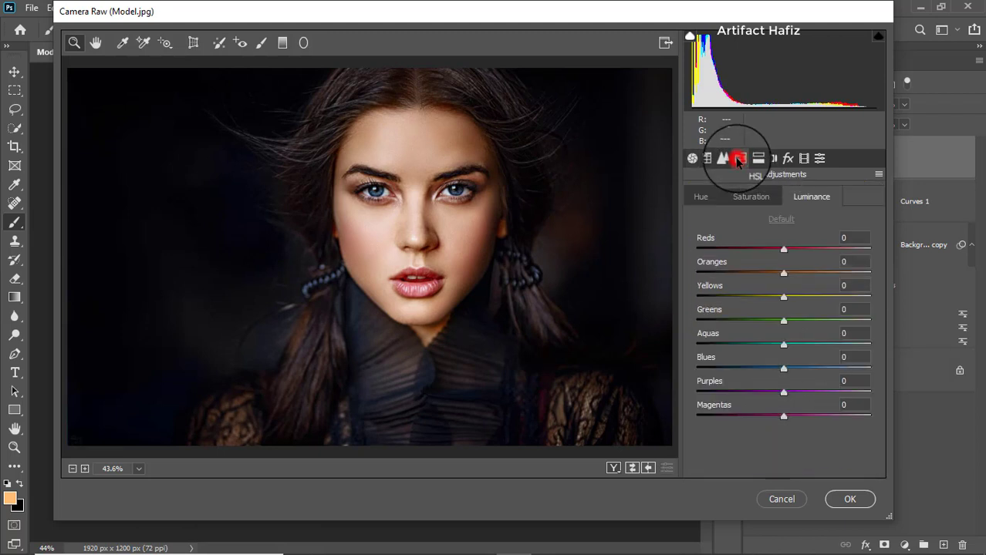
click(741, 196)
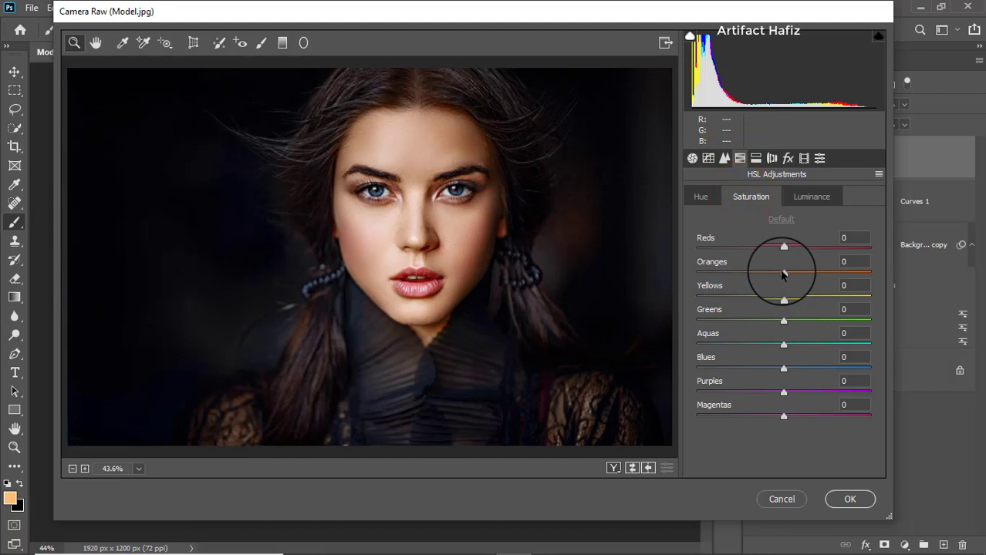
drag(783, 274, 772, 276)
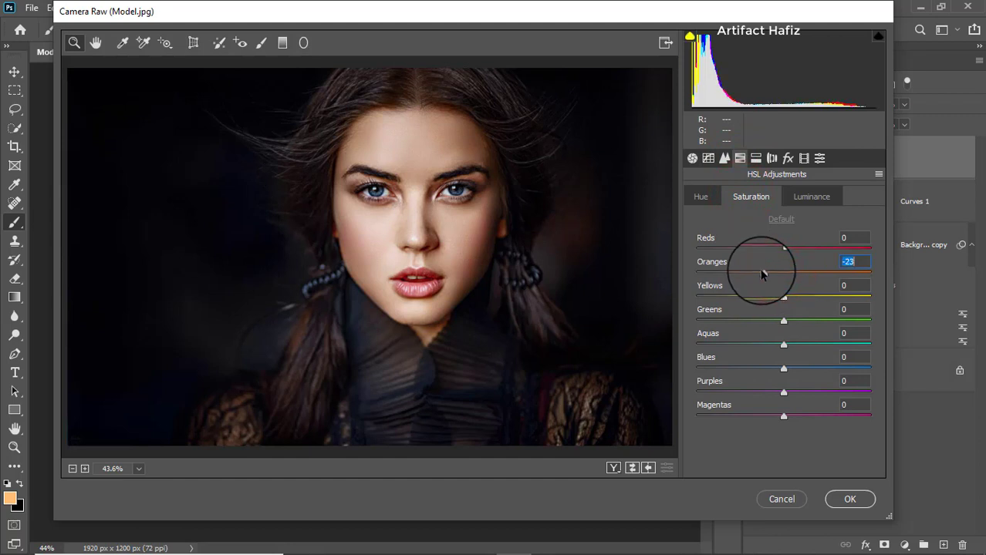
drag(781, 298, 775, 298)
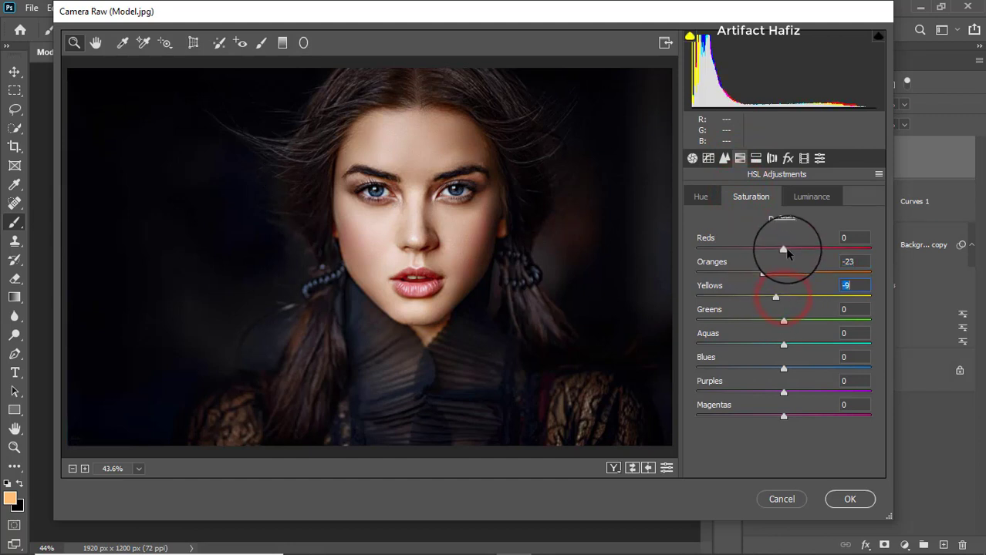
drag(782, 249, 791, 250)
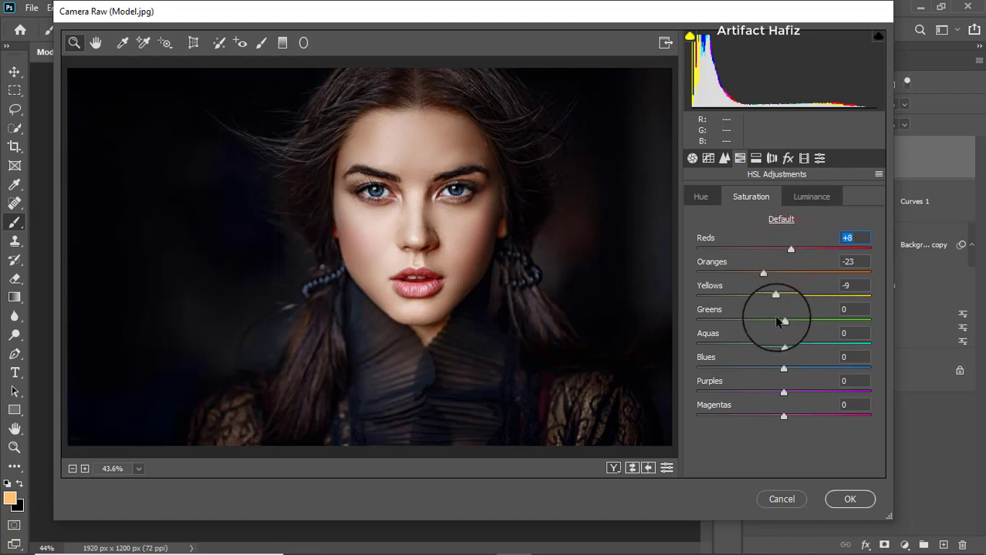
mouse_move(782, 346)
mouse_down()
mouse_move(741, 347)
mouse_move(726, 372)
mouse_move(737, 369)
mouse_up()
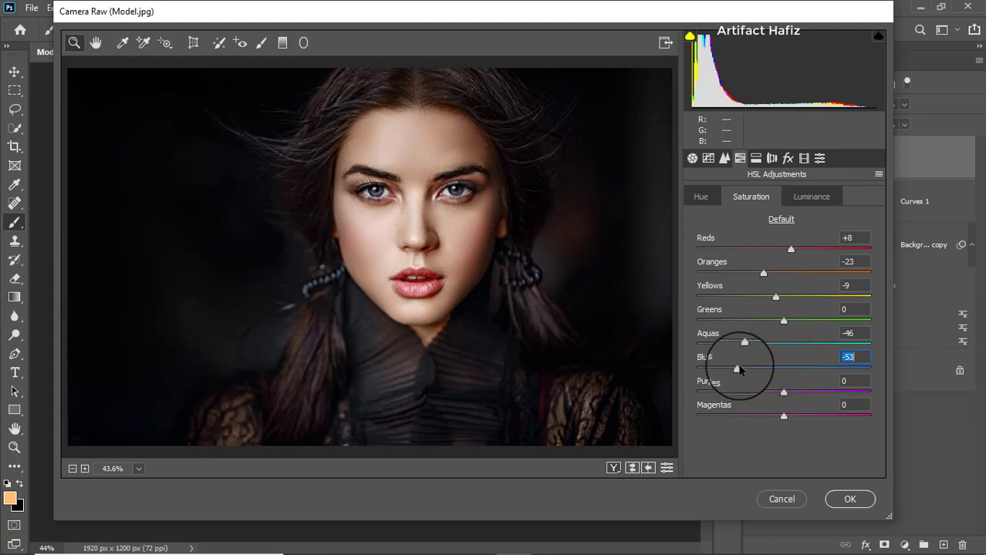
Set HSL luminance to Aquas +1 and Blues -9, set hue to Aquas -19 and Blues -36, and apply the Camera Raw filter
click(796, 199)
drag(783, 344, 775, 371)
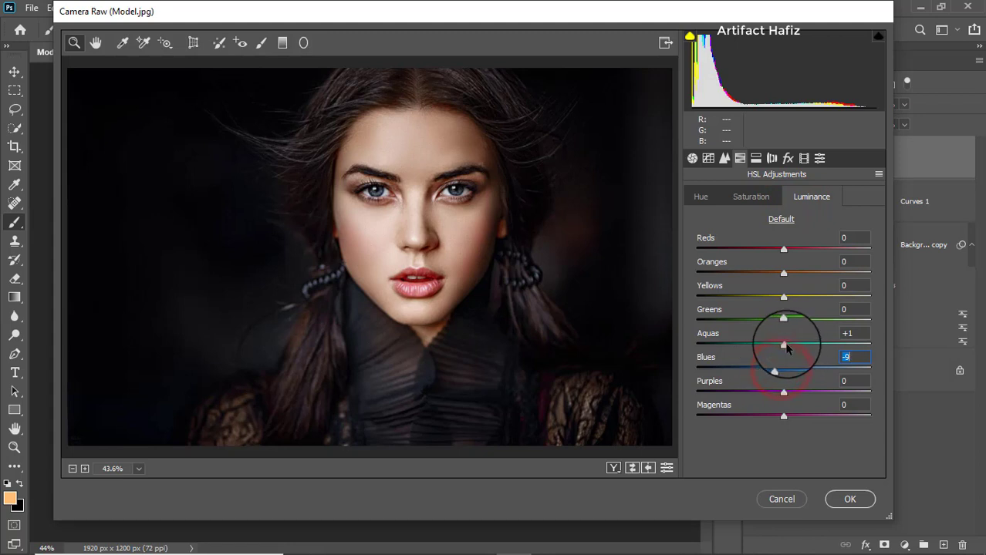
click(700, 196)
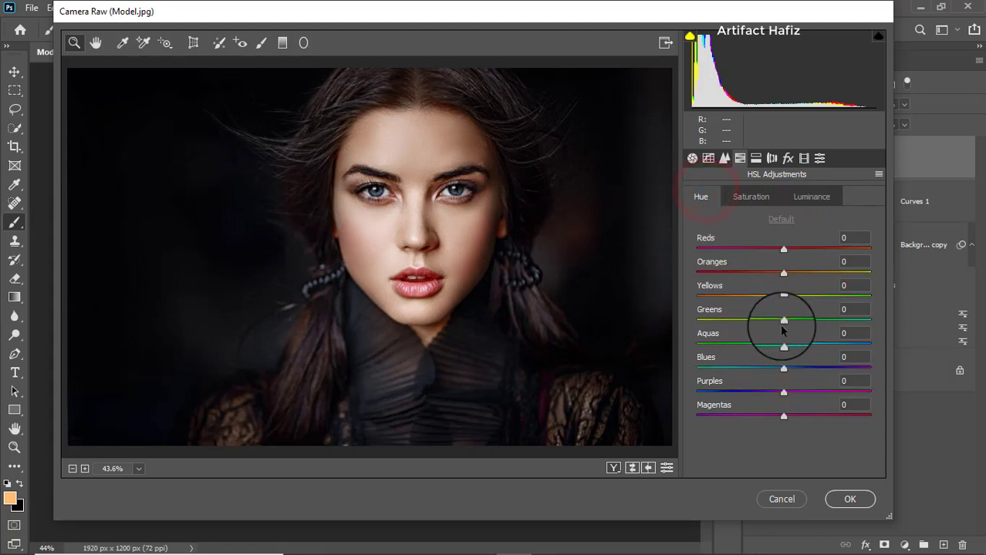
drag(784, 343, 752, 371)
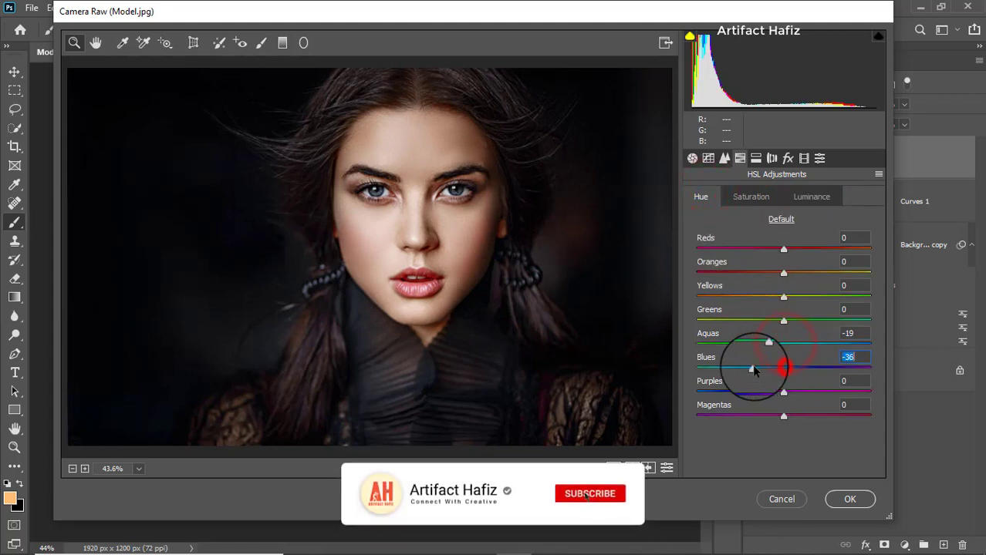
click(839, 499)
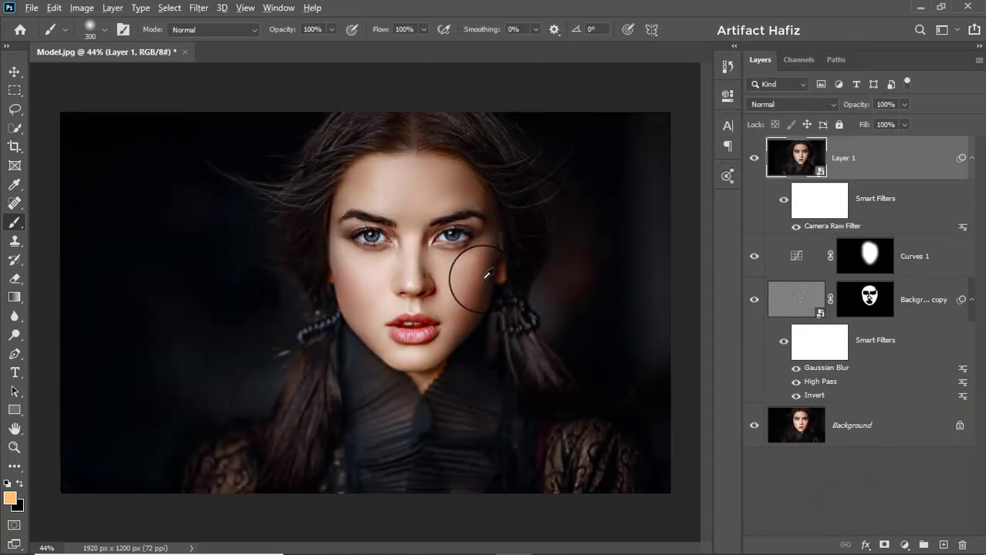
Compare the retouched face with the original by toggling the visibility of all layers except Background
scroll(488, 274, up, 3)
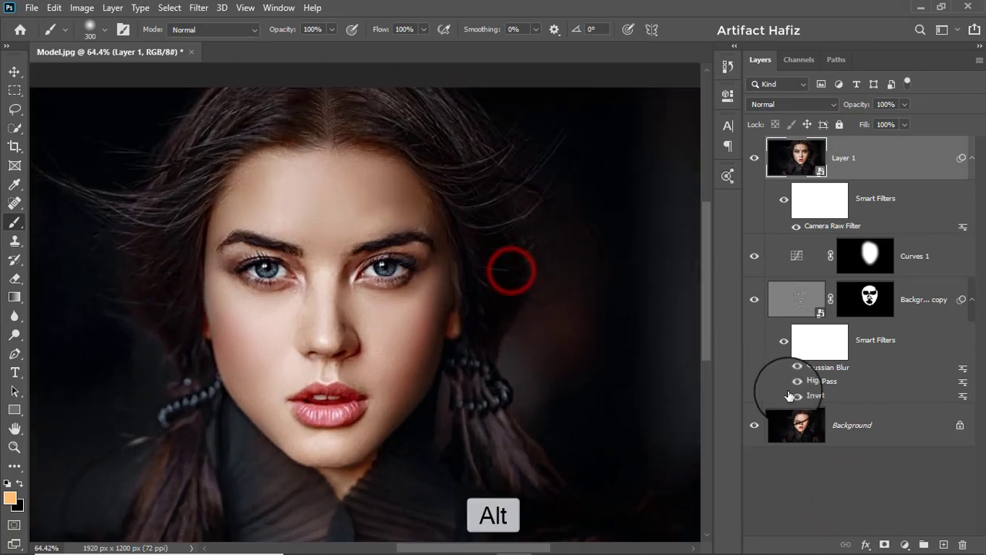
alt+click(752, 426)
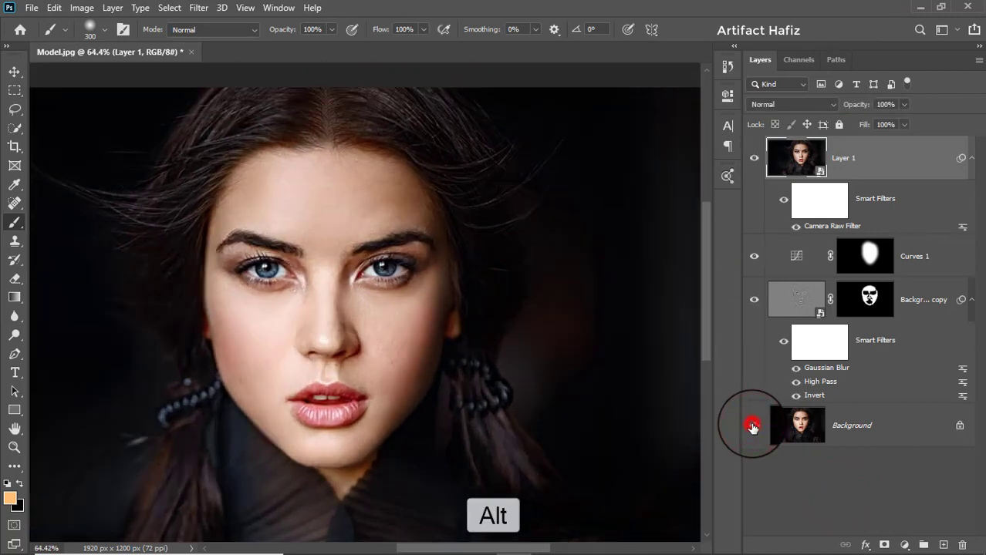
alt+click(752, 426)
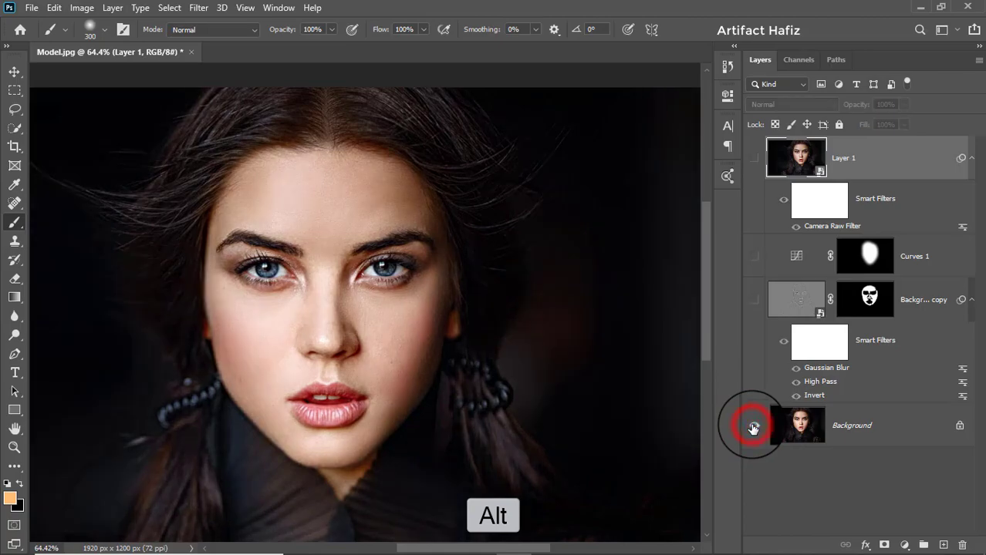